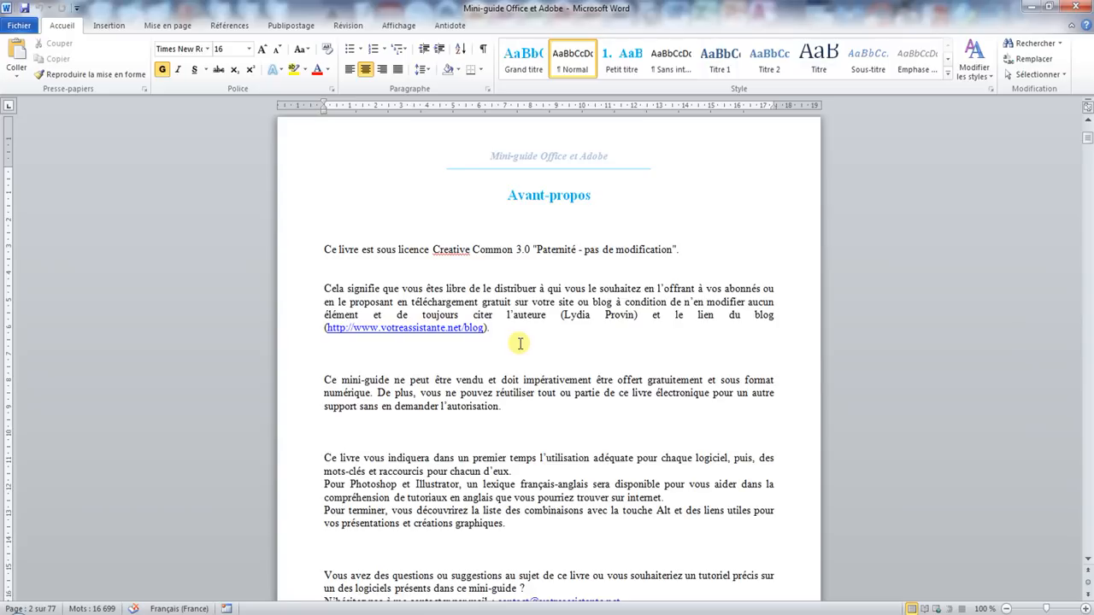
# Add a bookmark named "licence" to the text Creative Common 3.0 "Paternité - pas de modification" in the Avant-propos
pyautogui.moveTo(434, 249); pyautogui.dragTo(678, 250)
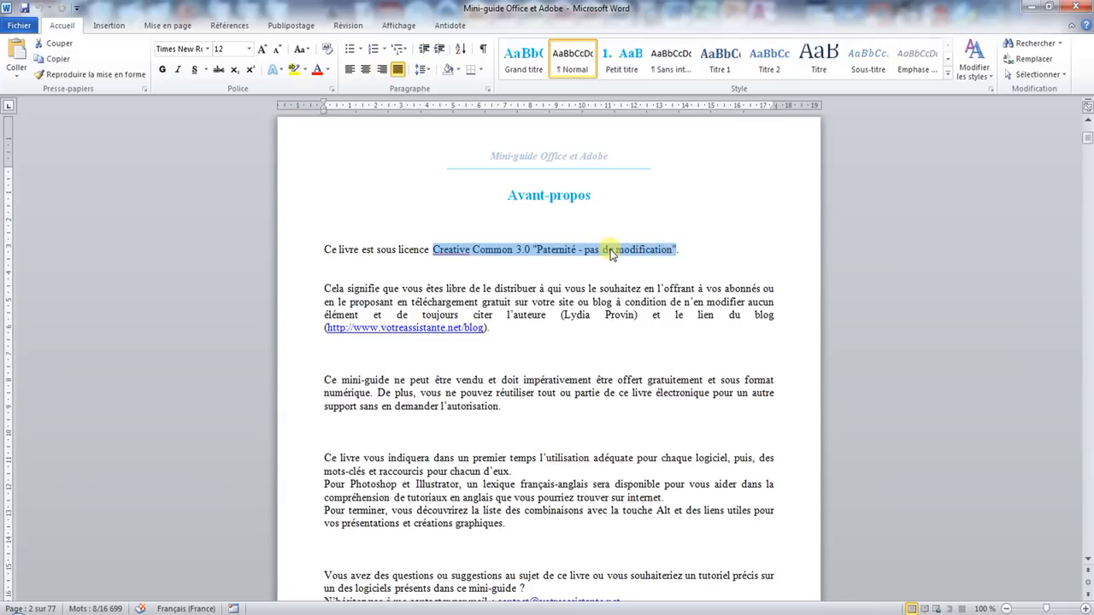
pyautogui.click(110, 26)
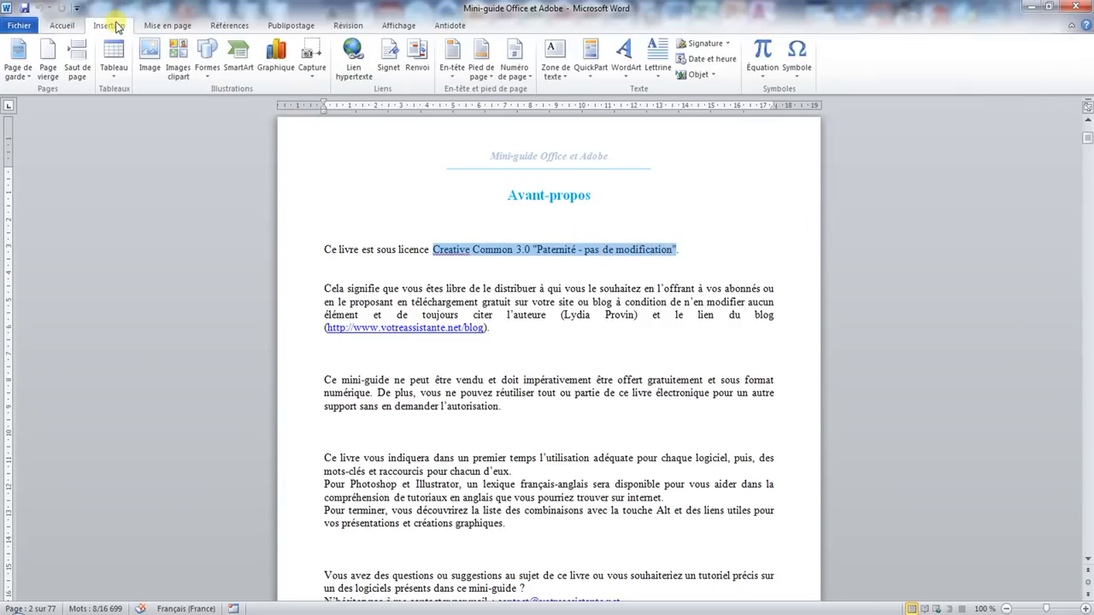
pyautogui.click(388, 62)
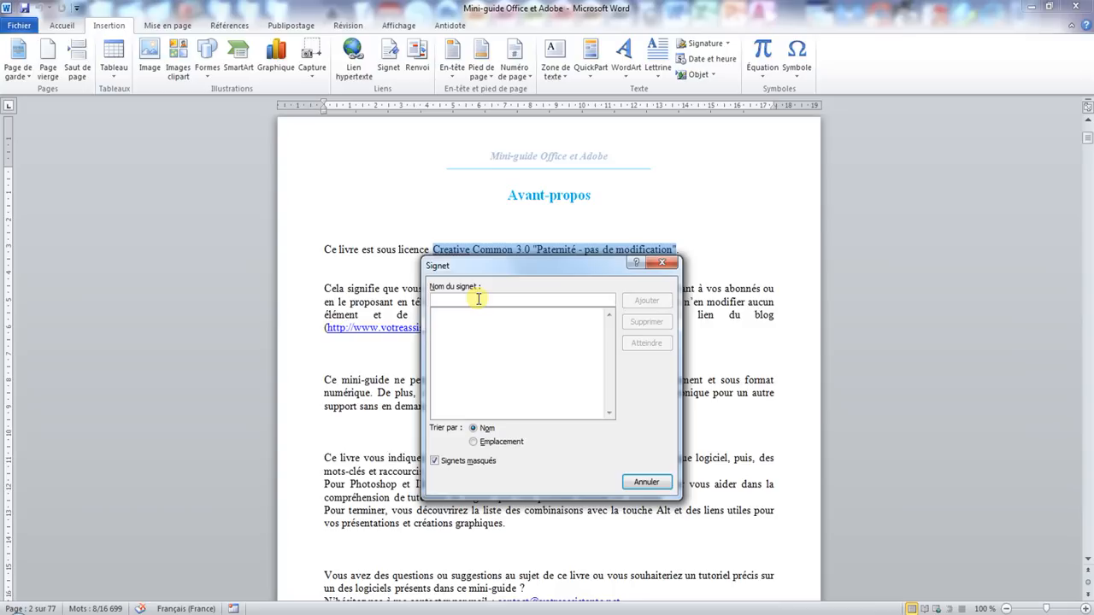
pyautogui.write('licenc')
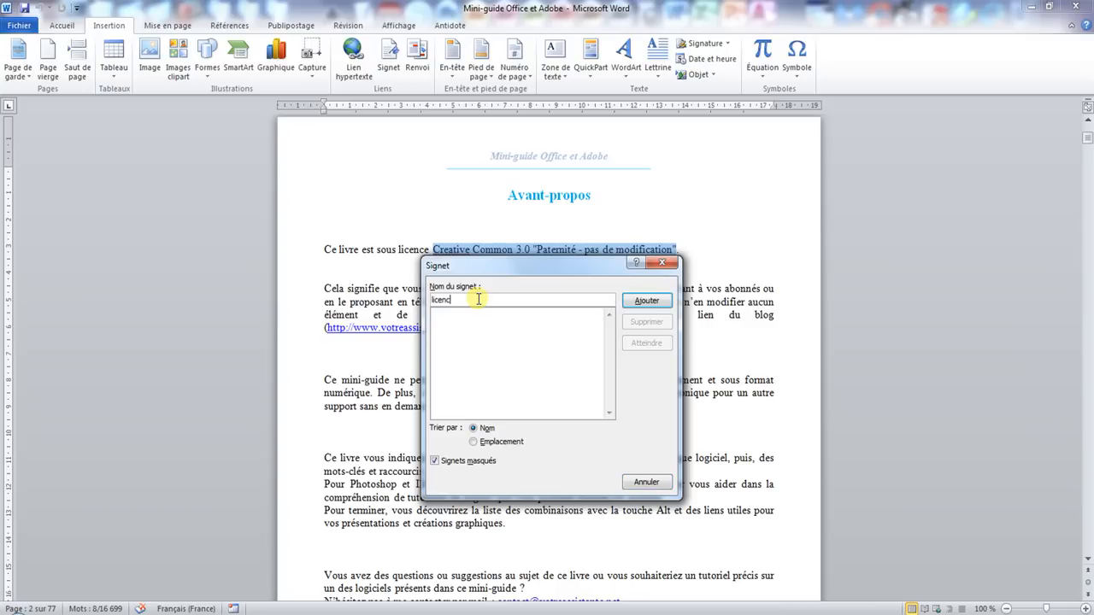
pyautogui.write('e')
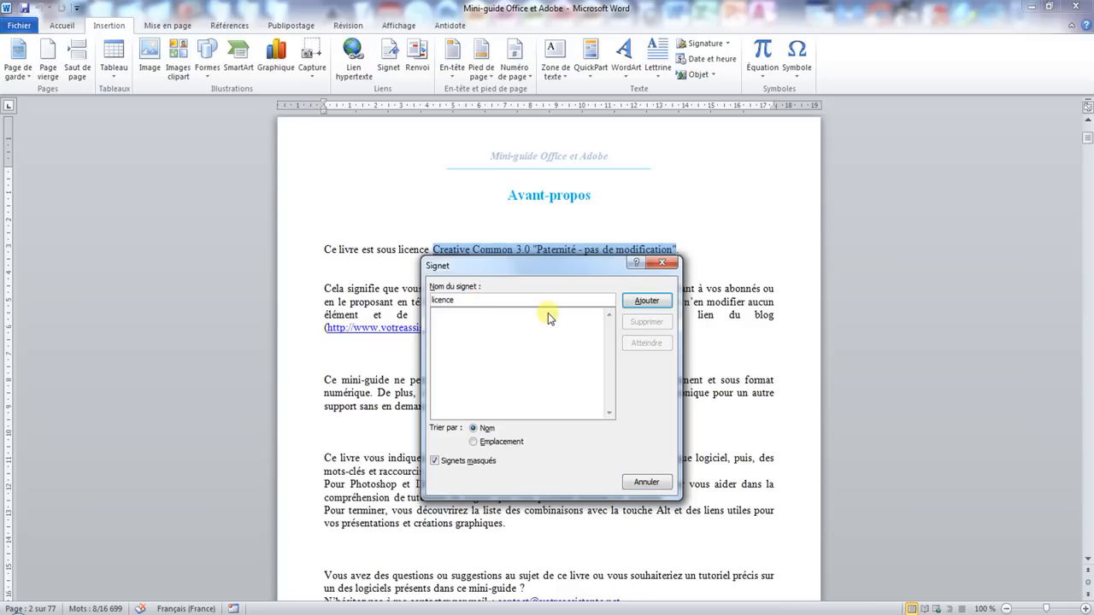
pyautogui.click(647, 303)
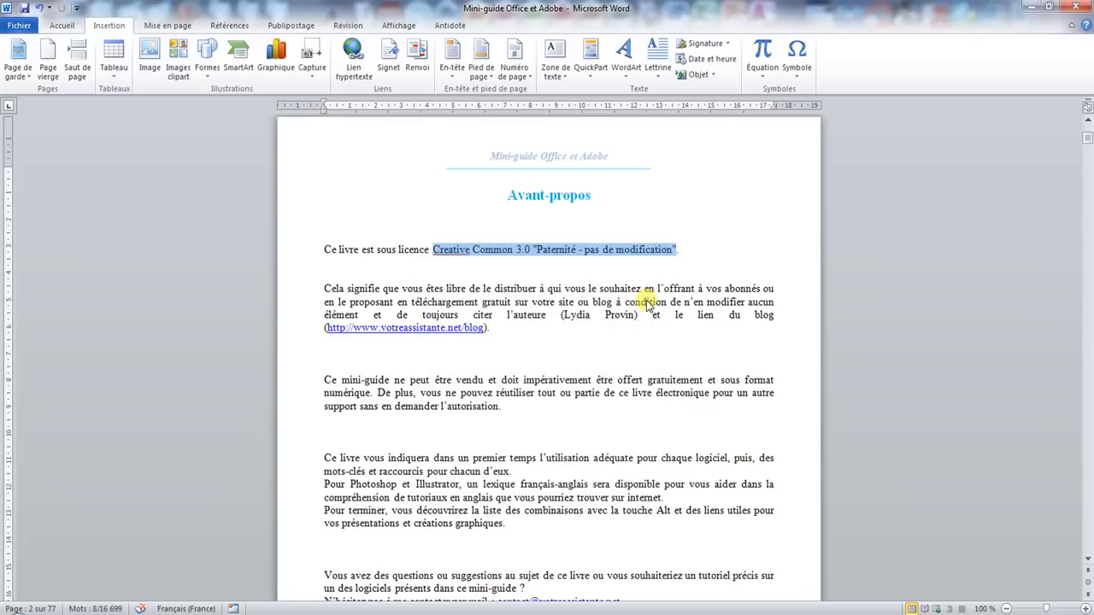
pyautogui.click(647, 303)
# From the glossary on page 5, jump back to the "licence" bookmark and close the bookmark dialog
pyautogui.scroll(-10, 641, 303)
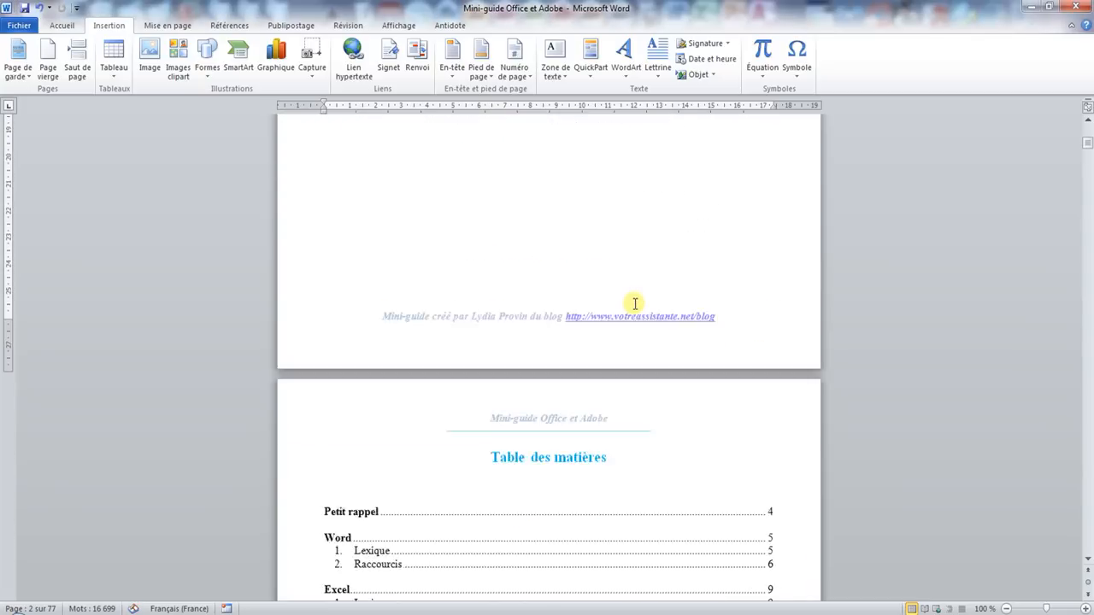
pyautogui.scroll(-20, 635, 303)
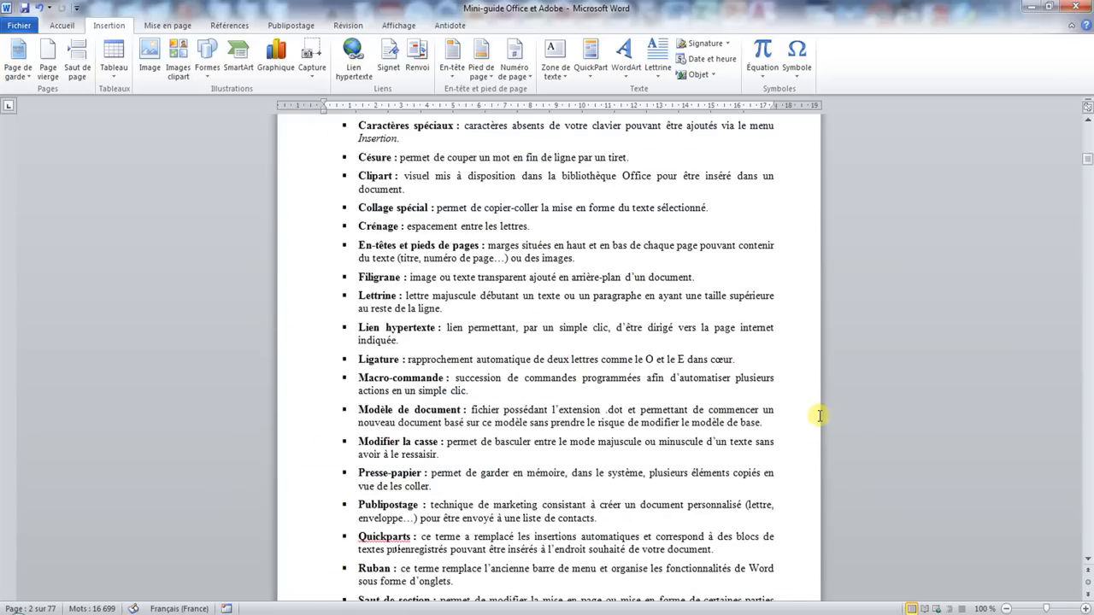
pyautogui.scroll(-1, 819, 416)
pyautogui.click(549, 364)
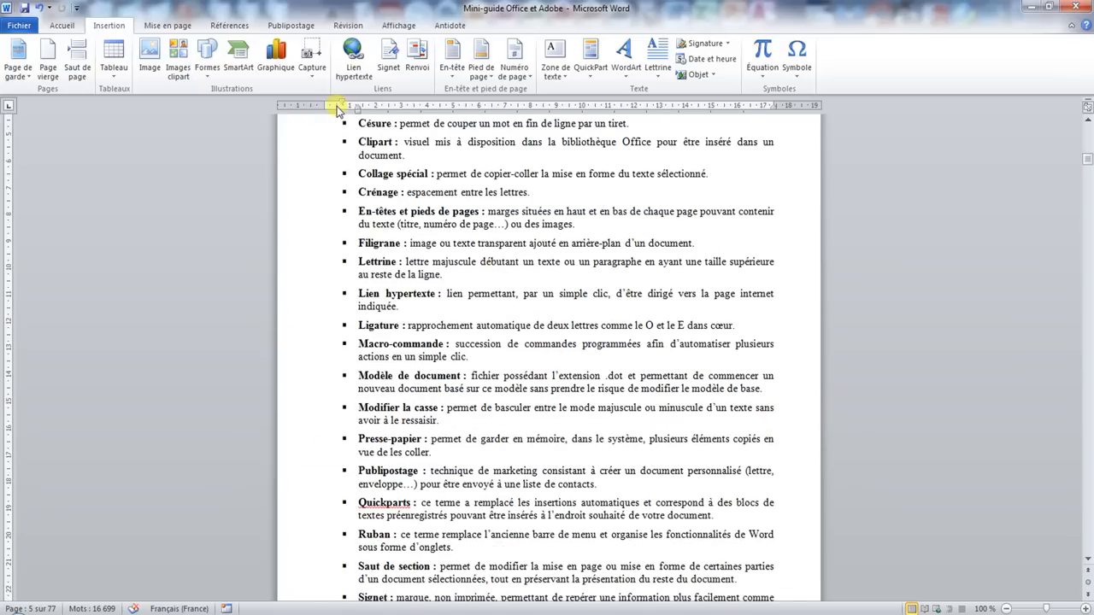
pyautogui.click(389, 55)
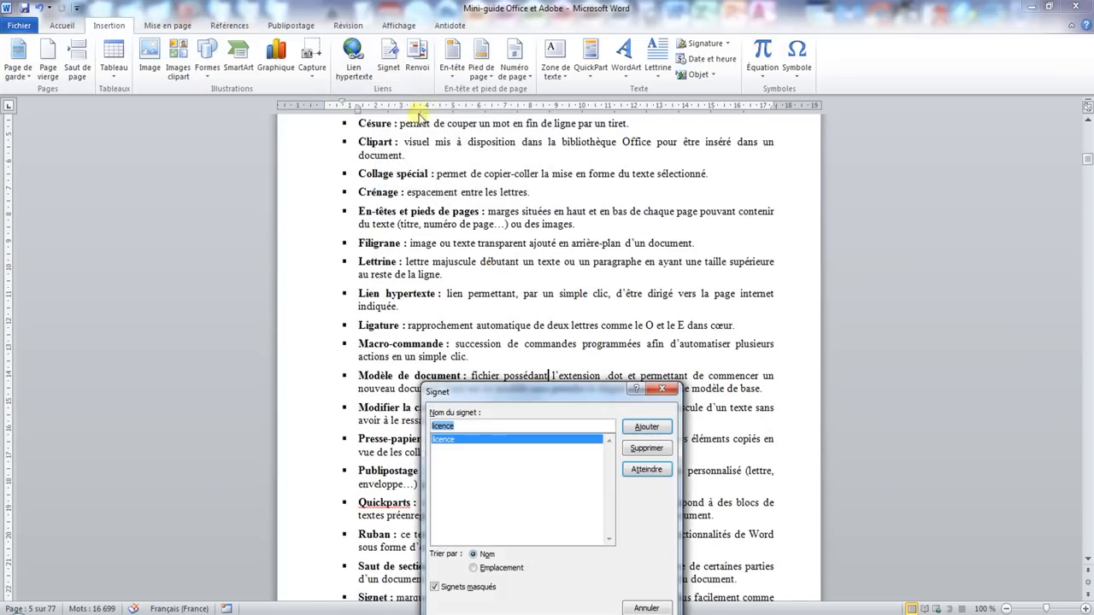
pyautogui.moveTo(493, 392); pyautogui.dragTo(505, 209)
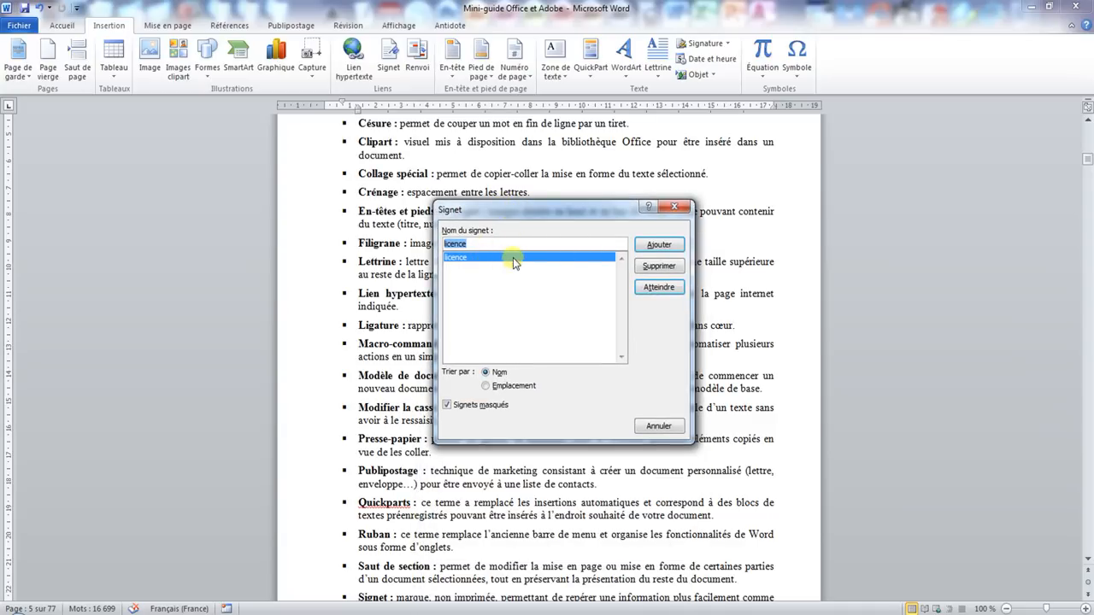
pyautogui.click(659, 288)
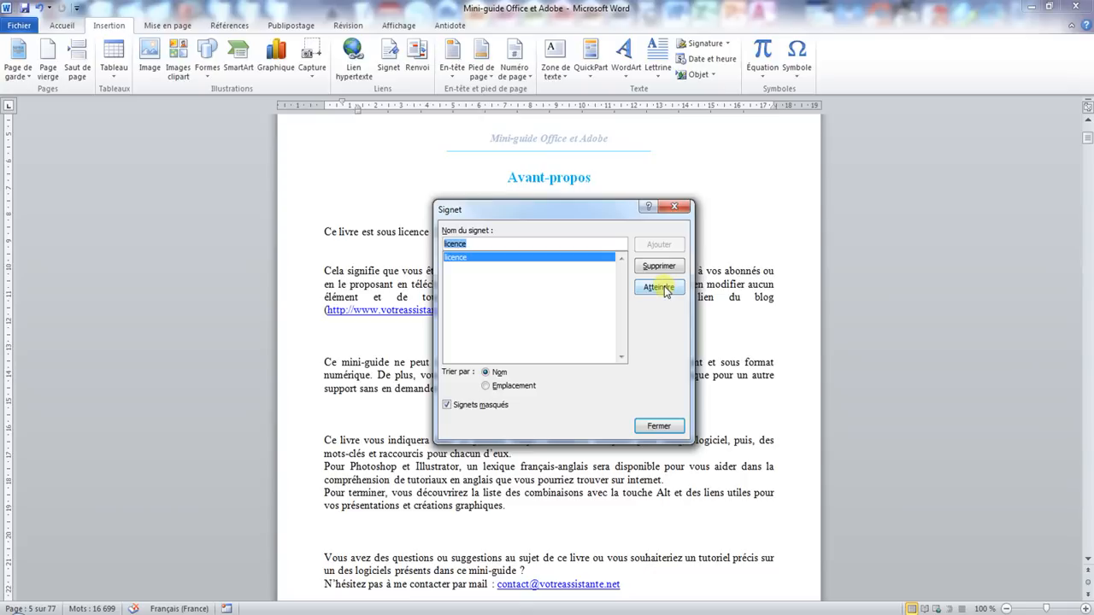
pyautogui.click(675, 210)
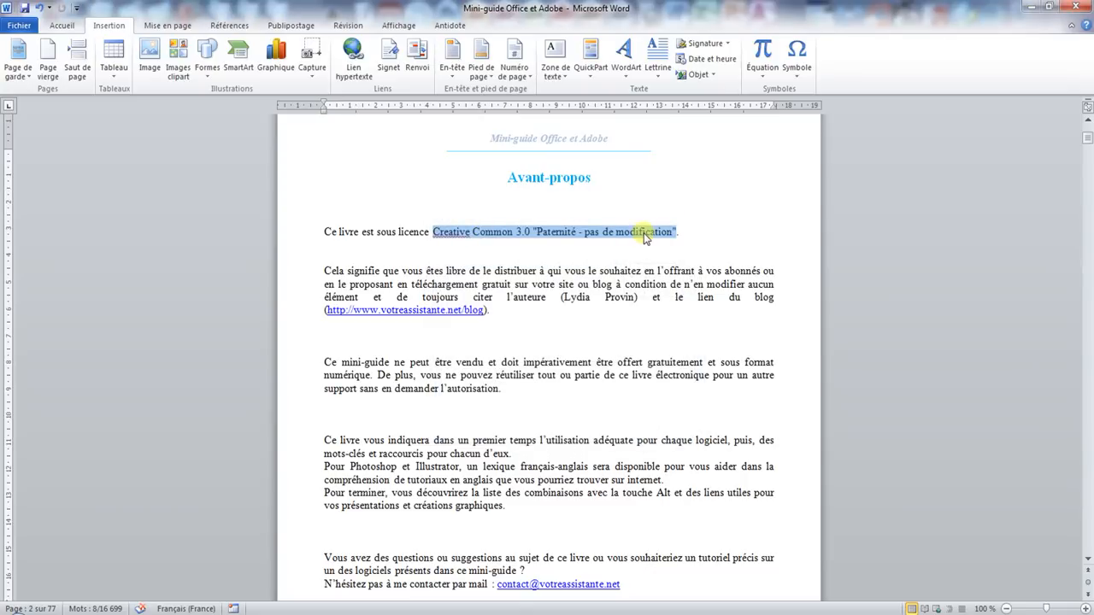
# Delete the word "Paternité" from the bookmarked licence text and go to the "licence" bookmark to check its extent
pyautogui.click(569, 232)
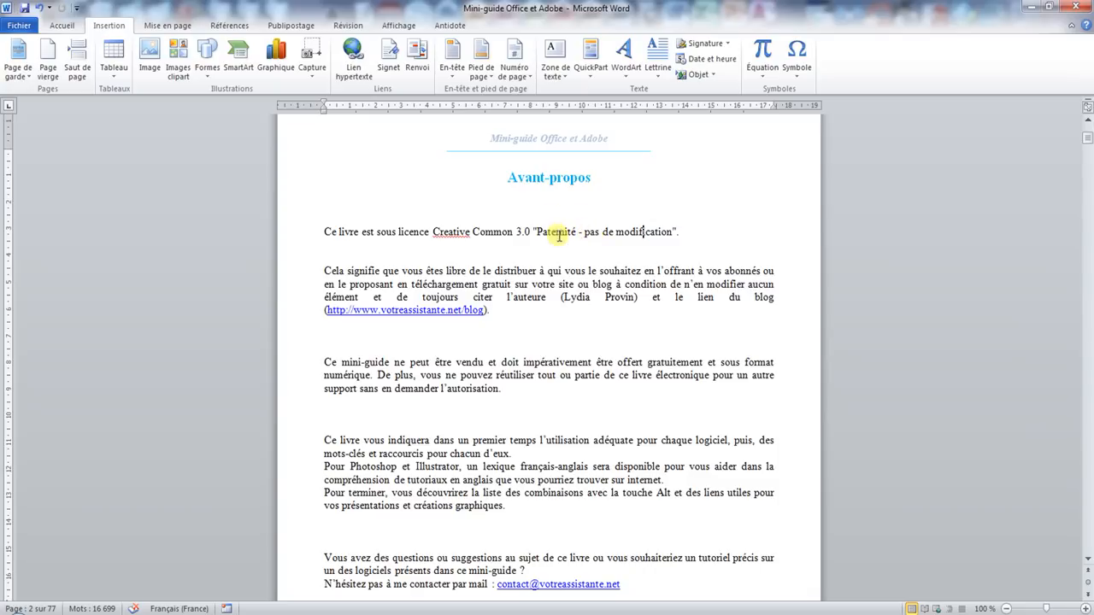
pyautogui.doubleClick(557, 233)
pyautogui.press('Delete')
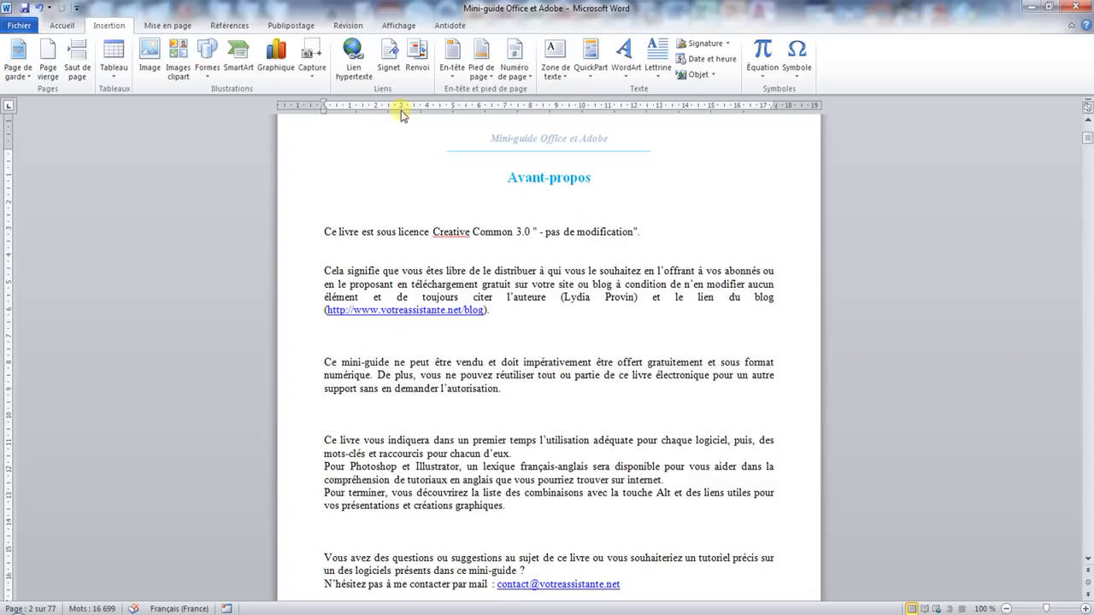
pyautogui.click(388, 56)
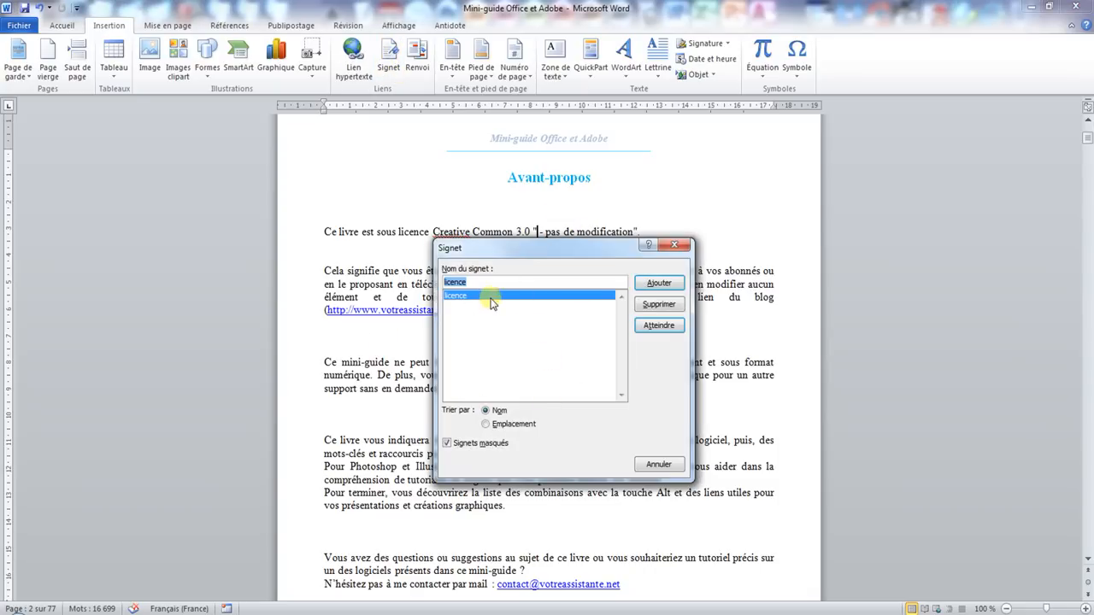
pyautogui.click(658, 326)
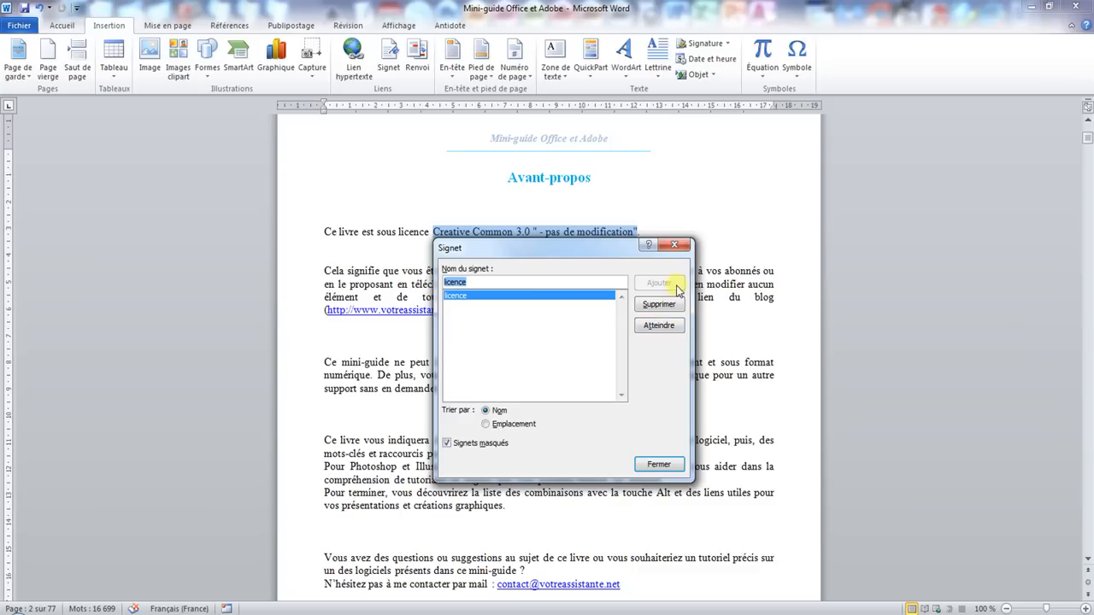
pyautogui.click(674, 245)
# Delete the whole bookmarked text following "Ce livre est sous licence" and check the bookmark list
pyautogui.click(532, 235)
pyautogui.moveTo(433, 232); pyautogui.dragTo(636, 231)
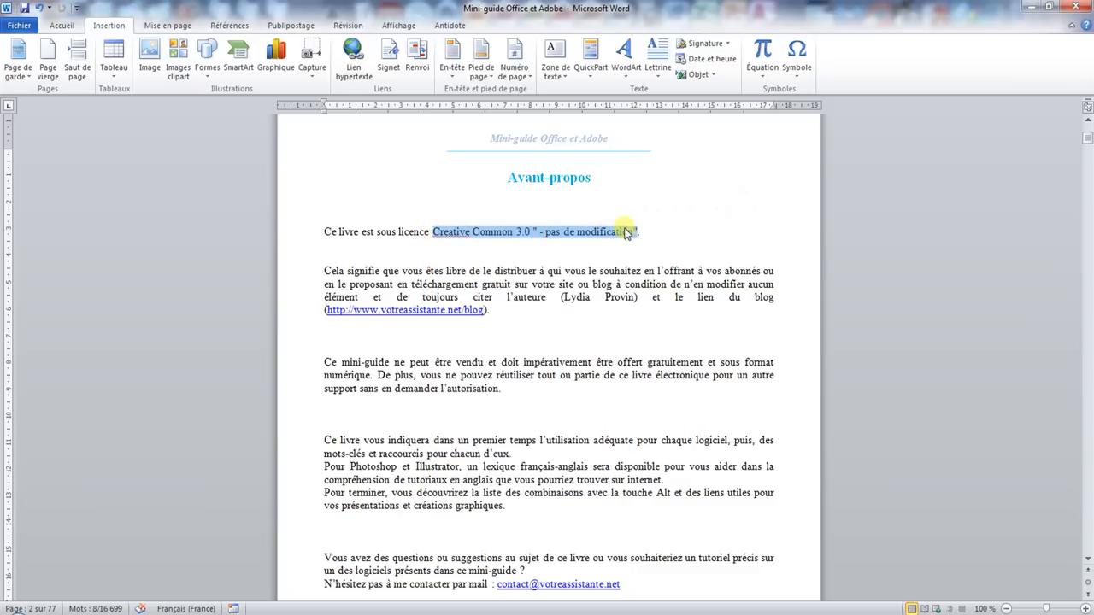
pyautogui.press('Delete')
pyautogui.click(387, 59)
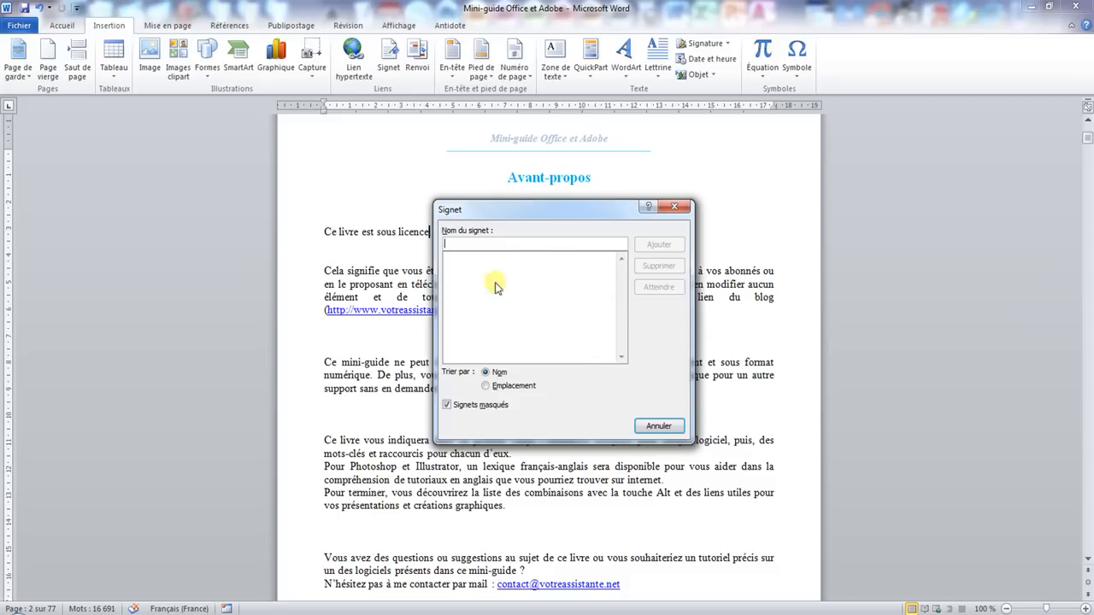
pyautogui.click(674, 207)
# Undo the deletions of the bookmarked licence text and of the word "Paternité"
pyautogui.click(40, 8)
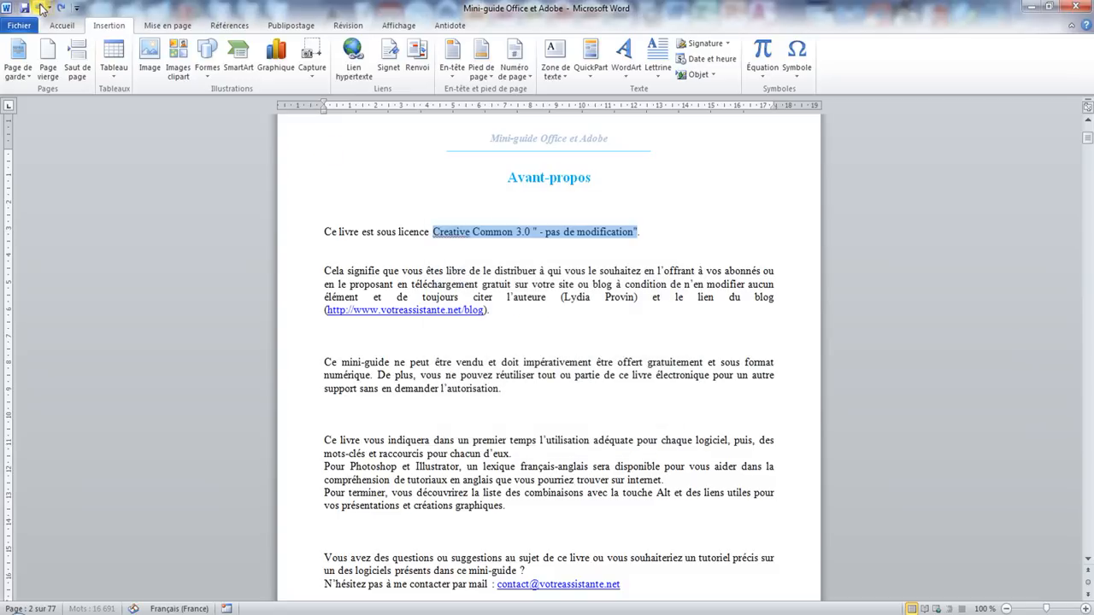
pyautogui.click(40, 8)
pyautogui.click(408, 240)
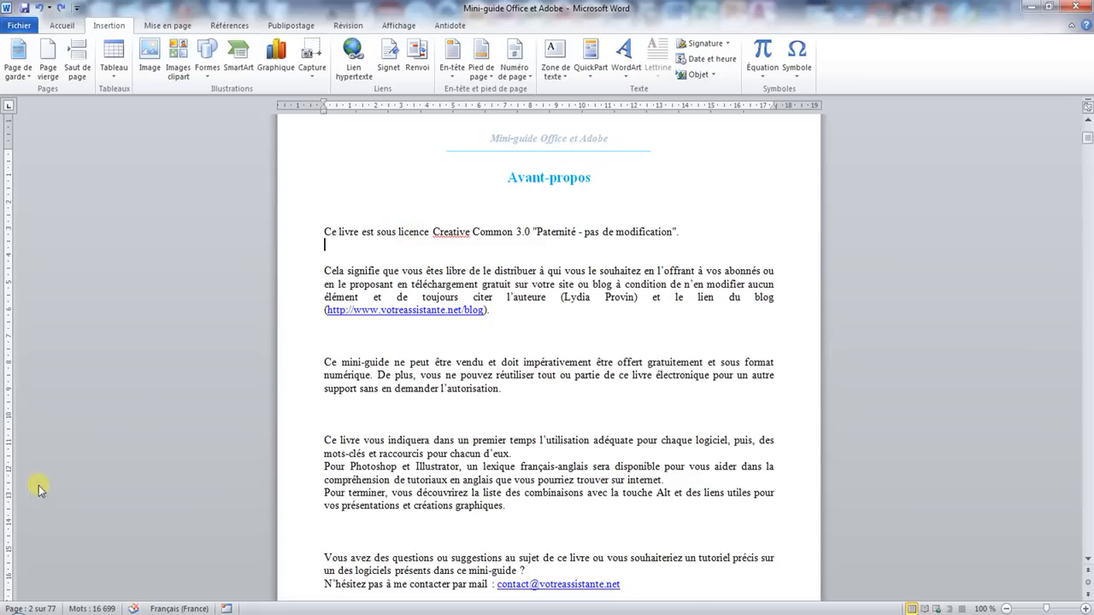
# Switch to Firefox to consult the help table of possible bookmark modifications, and return to the Word document
pyautogui.click(25, 611)
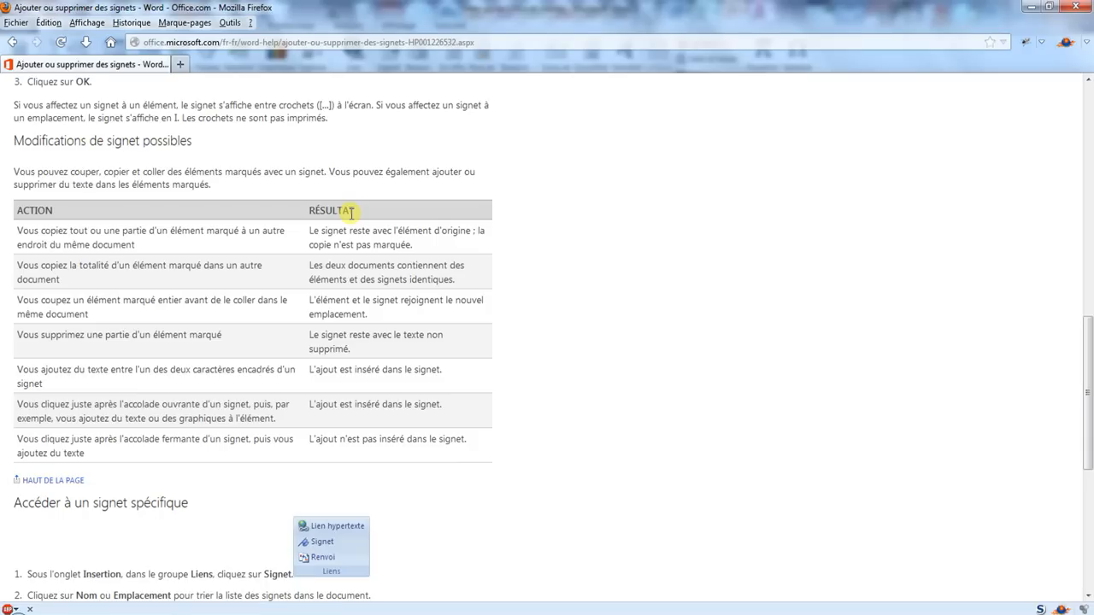
pyautogui.click(1030, 7)
pyautogui.click(523, 257)
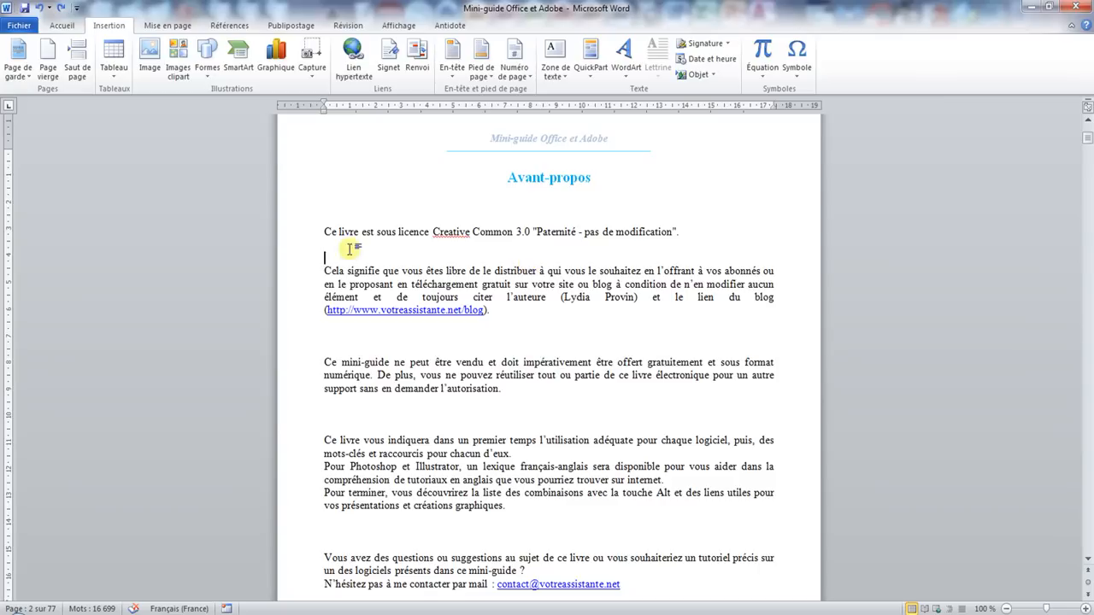
# Turn on "Afficher les signets" in Word's advanced options for displaying document content
pyautogui.click(26, 31)
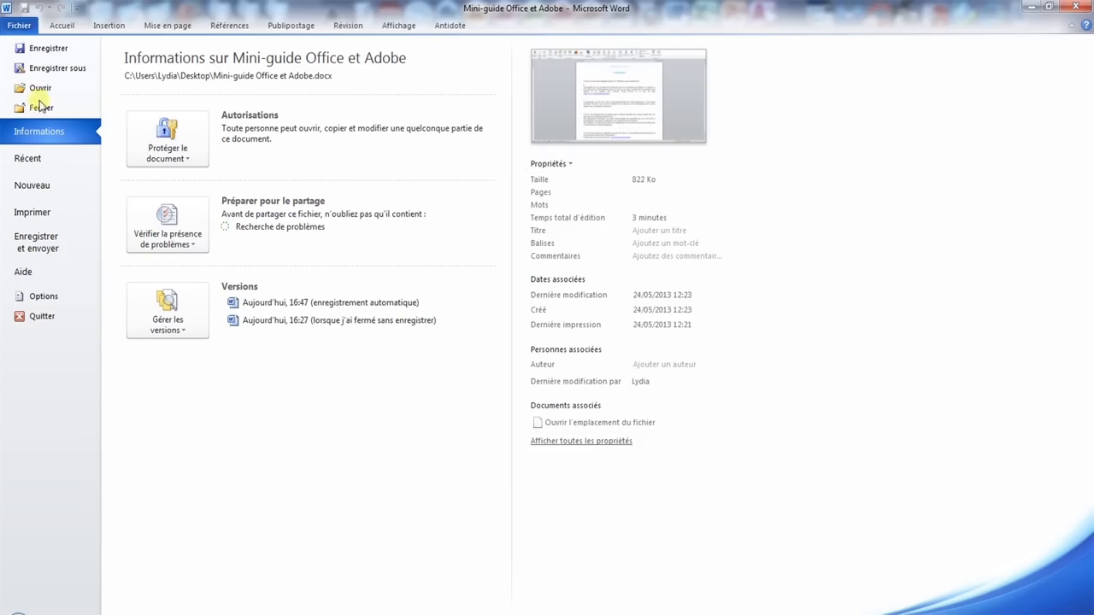
pyautogui.click(51, 295)
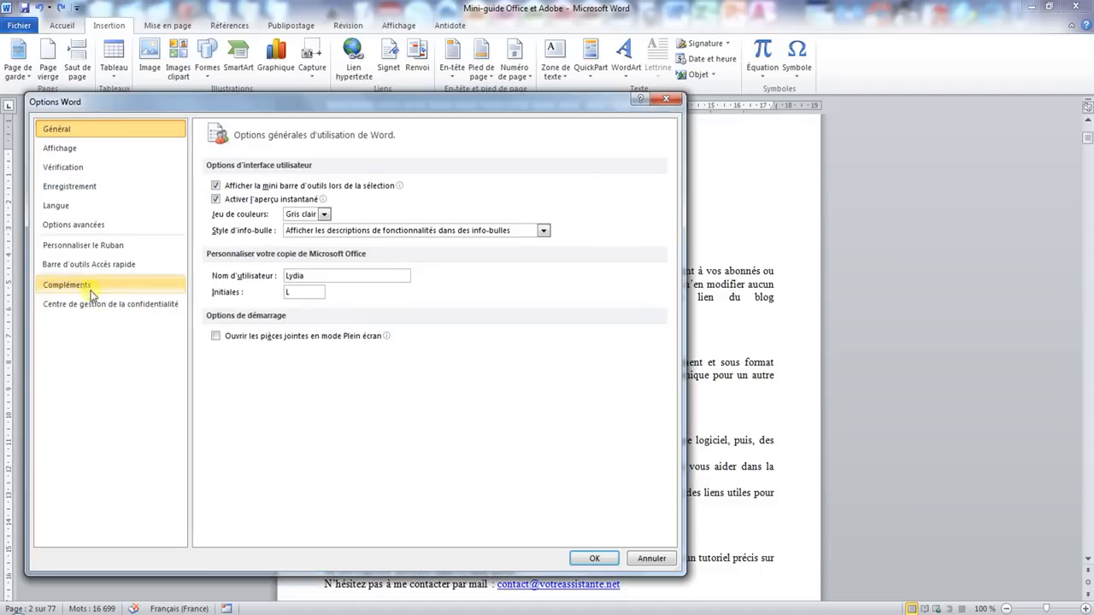
pyautogui.click(102, 227)
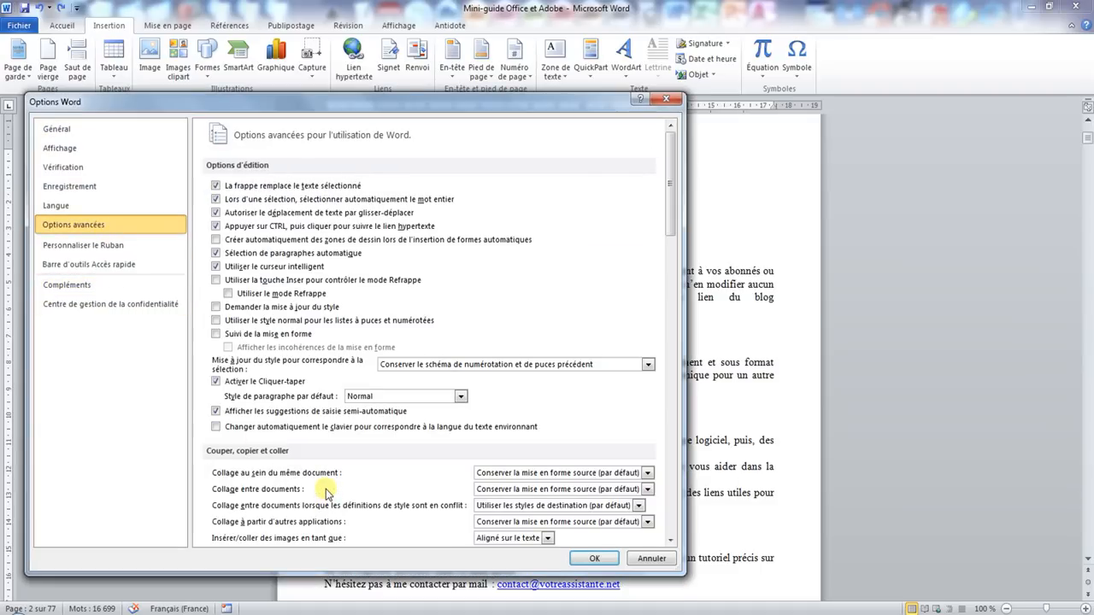
pyautogui.scroll(-5, 326, 489)
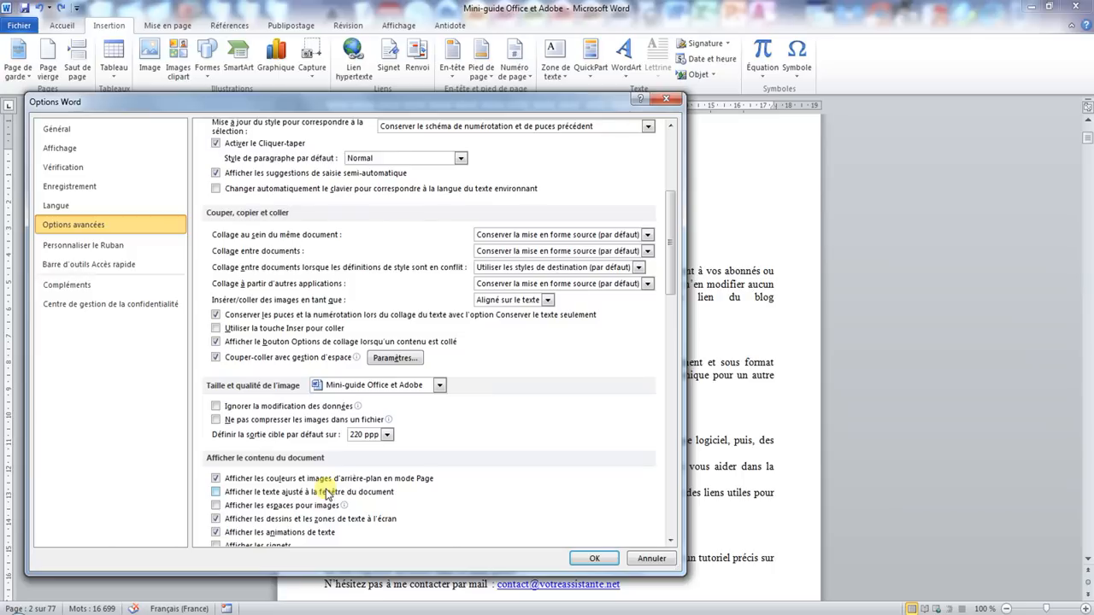
pyautogui.scroll(-2, 330, 420)
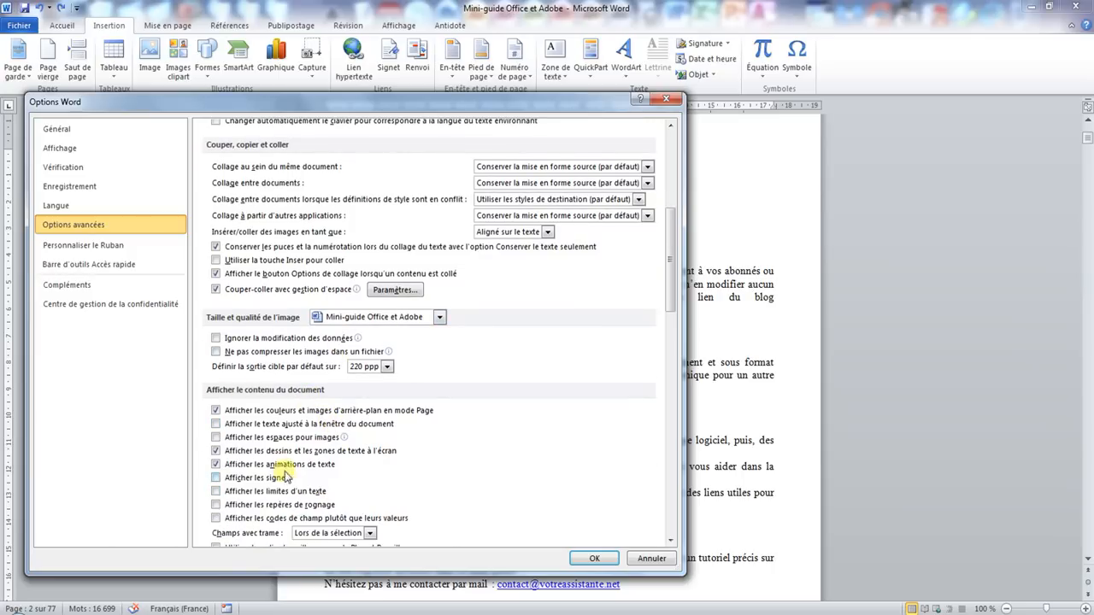
pyautogui.click(217, 478)
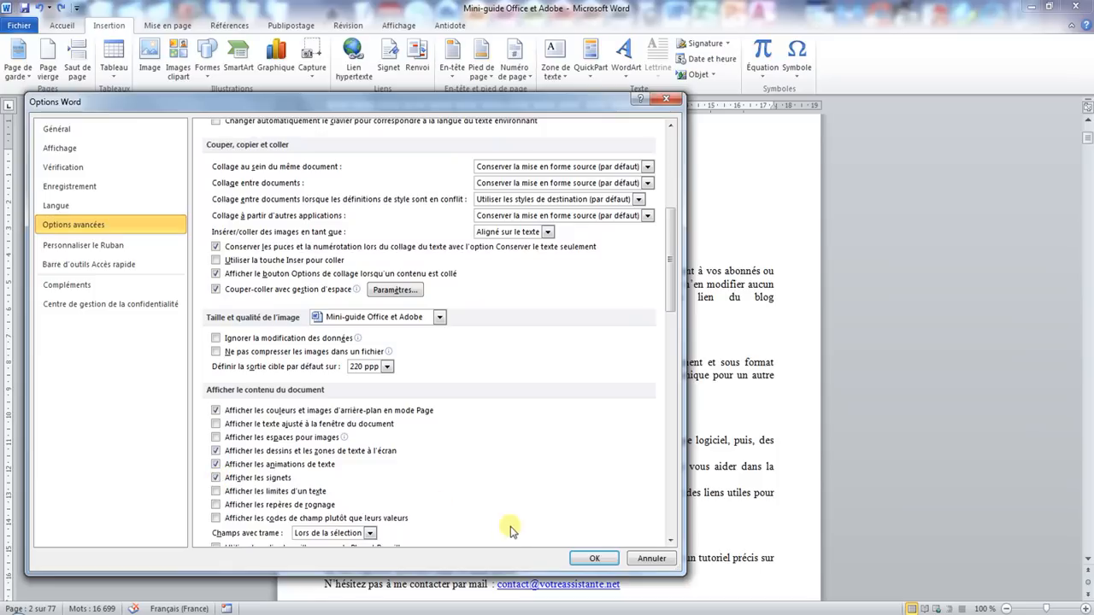
pyautogui.click(588, 559)
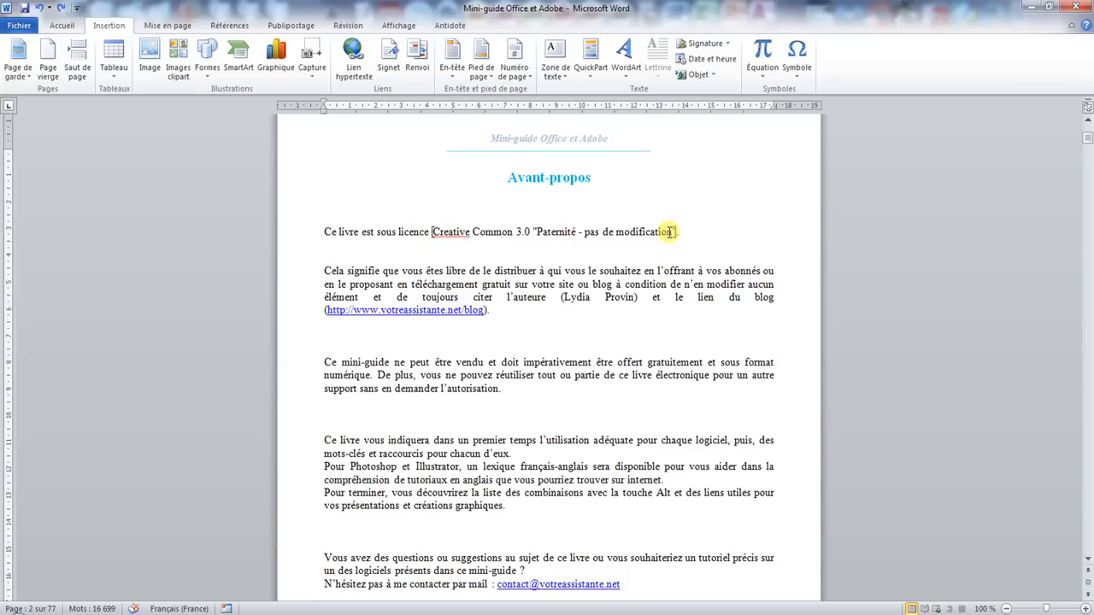
# Set the text wrapping of the Word logo under "Petit rappel" to "Aligné sur le texte"
pyautogui.scroll(-20, 593, 367)
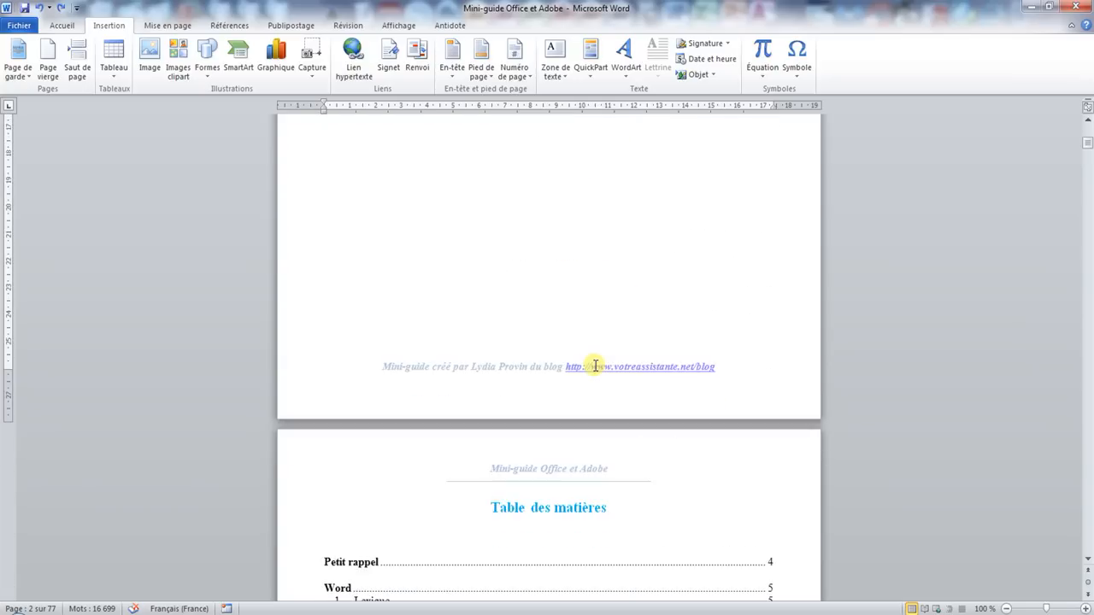
pyautogui.scroll(-8, 595, 368)
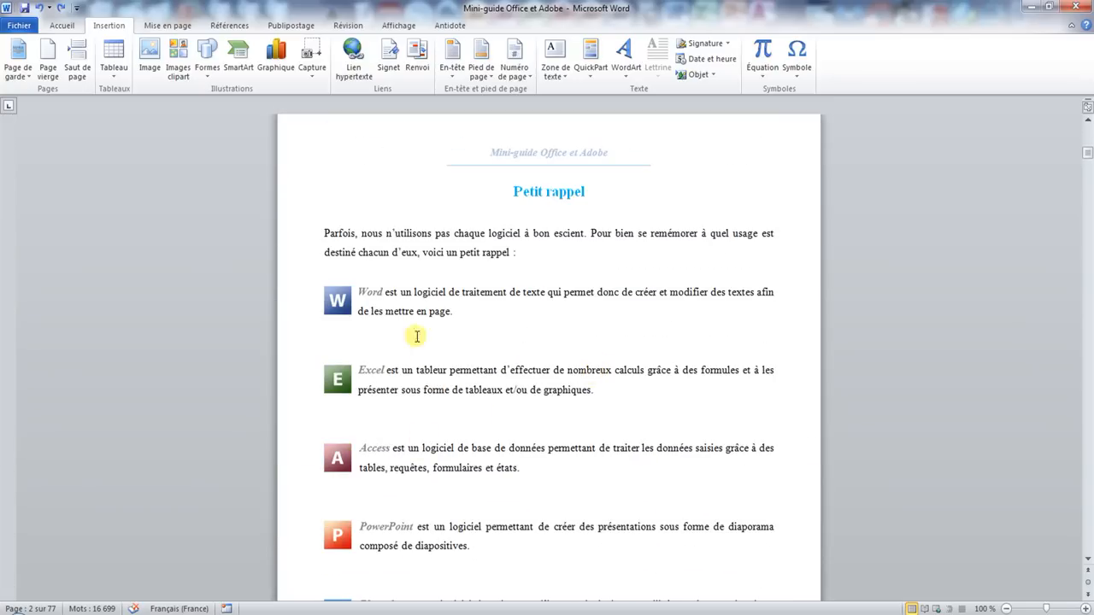
pyautogui.click(336, 301)
pyautogui.rightClick(335, 301)
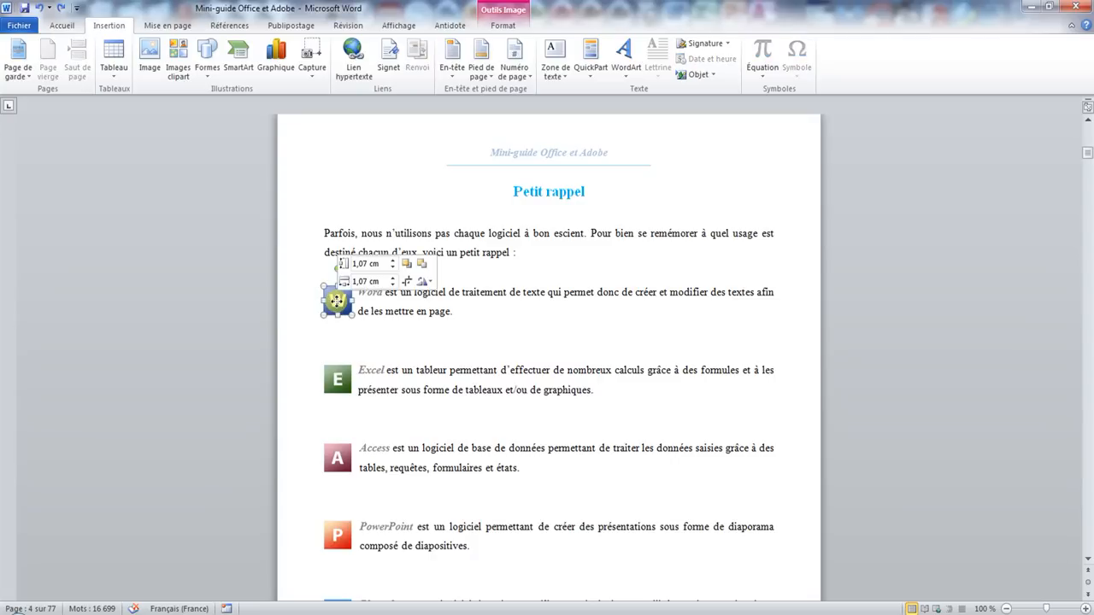
pyautogui.click(389, 532)
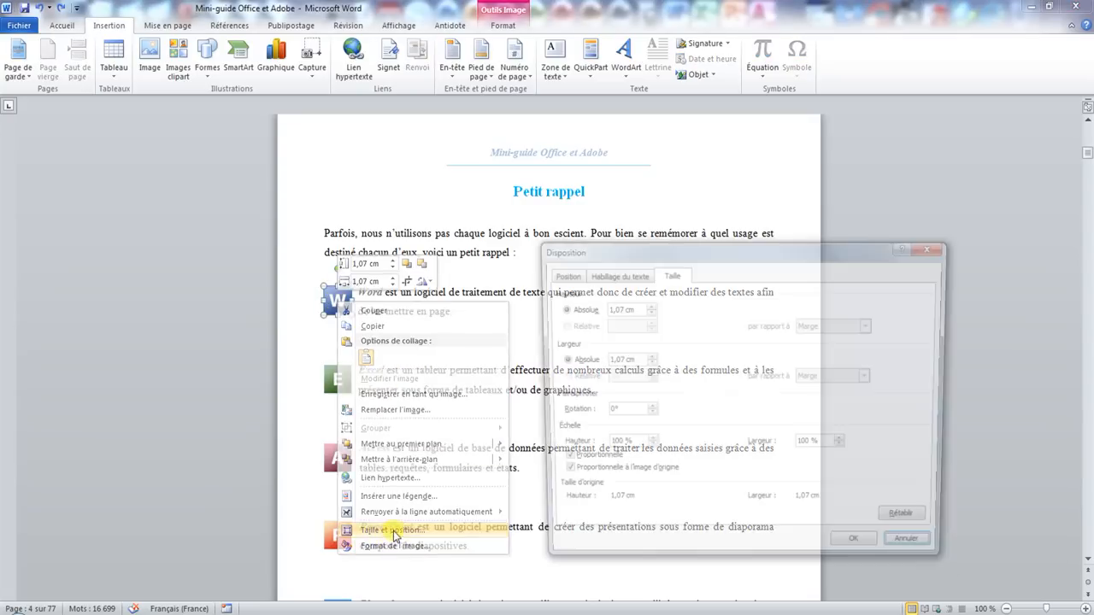
pyautogui.click(615, 274)
pyautogui.click(589, 320)
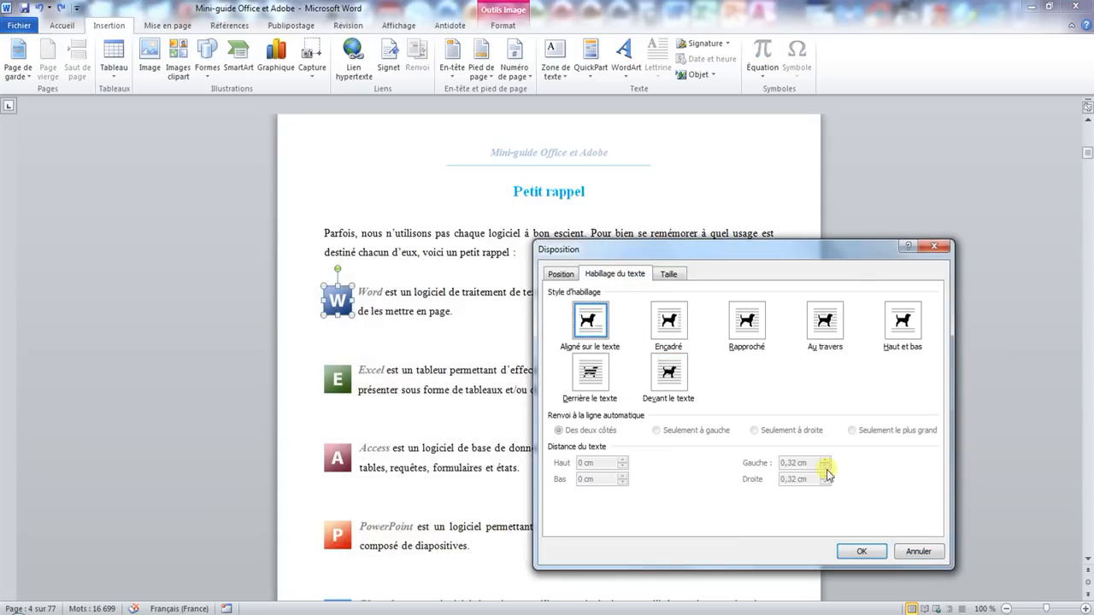
pyautogui.click(859, 552)
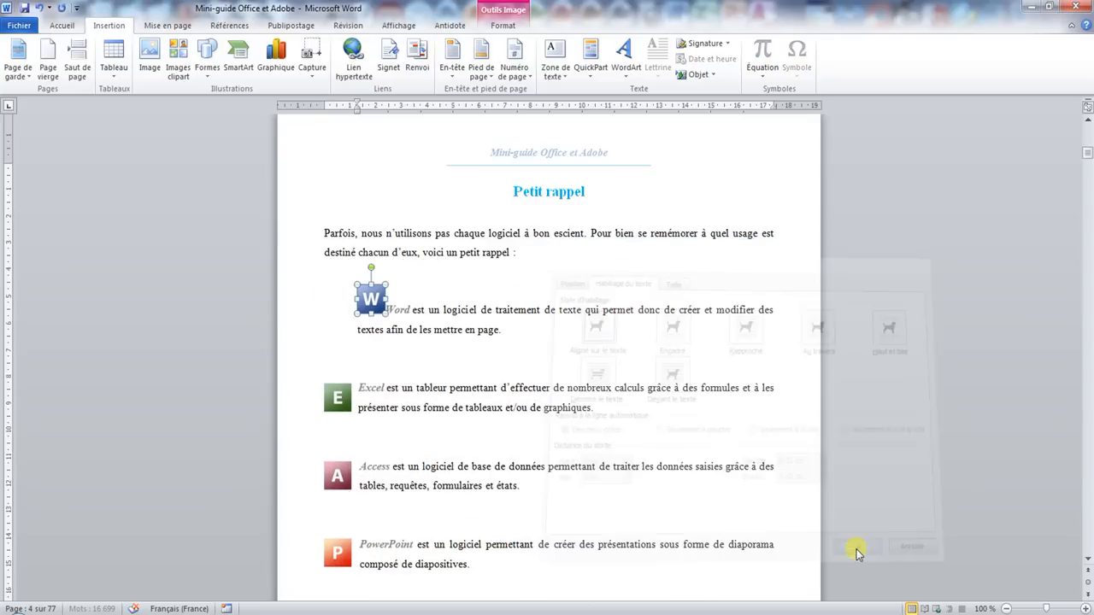
# Add a bookmark named "word" to the Word logo image under "Petit rappel"
pyautogui.click(405, 306)
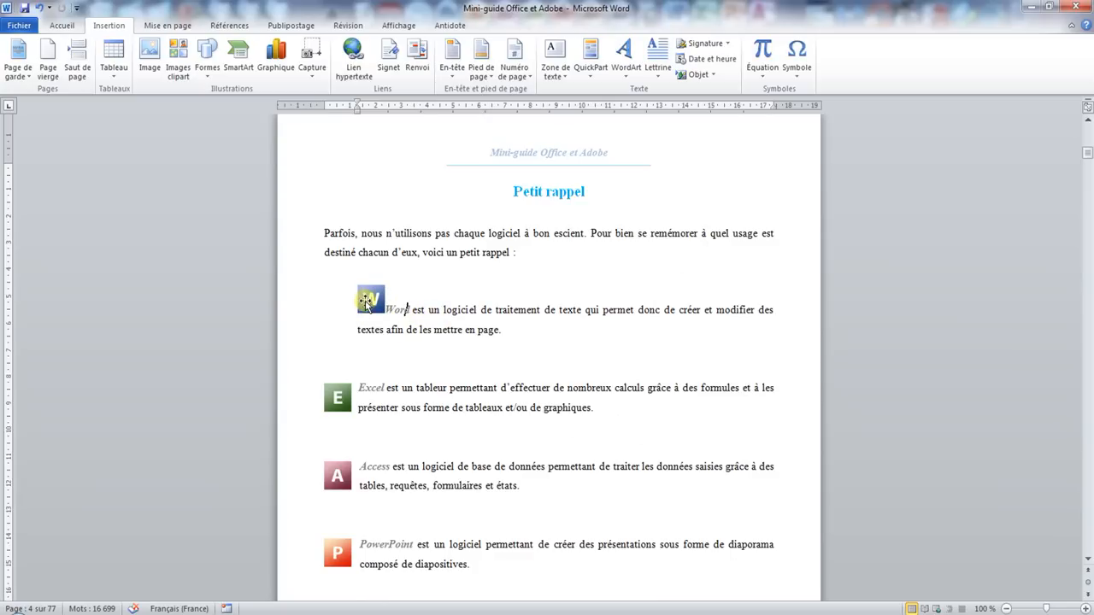
pyautogui.click(372, 301)
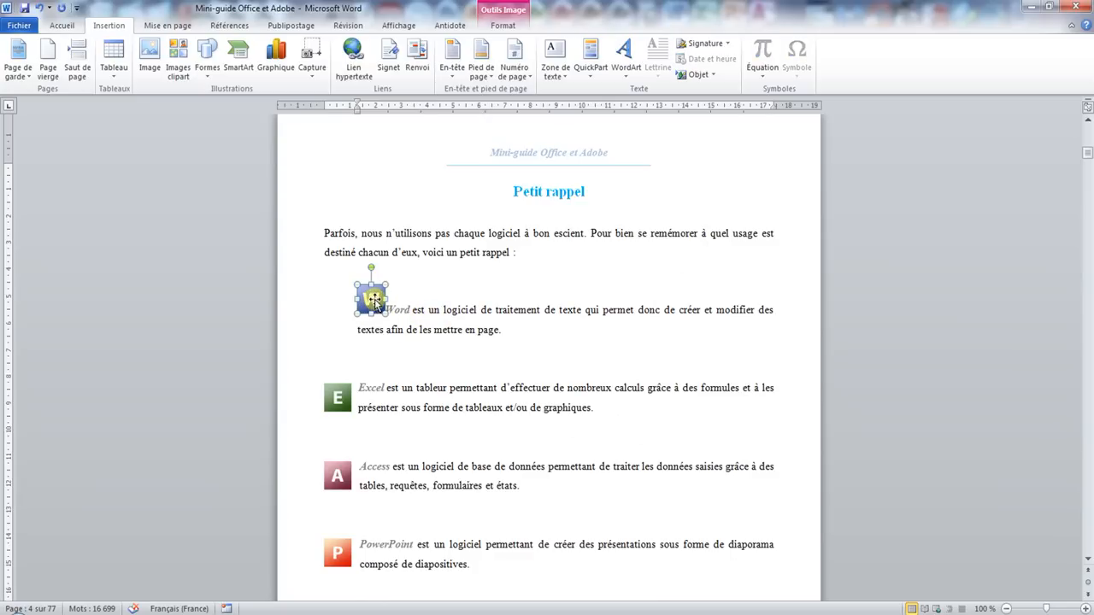
pyautogui.click(389, 58)
pyautogui.write('word')
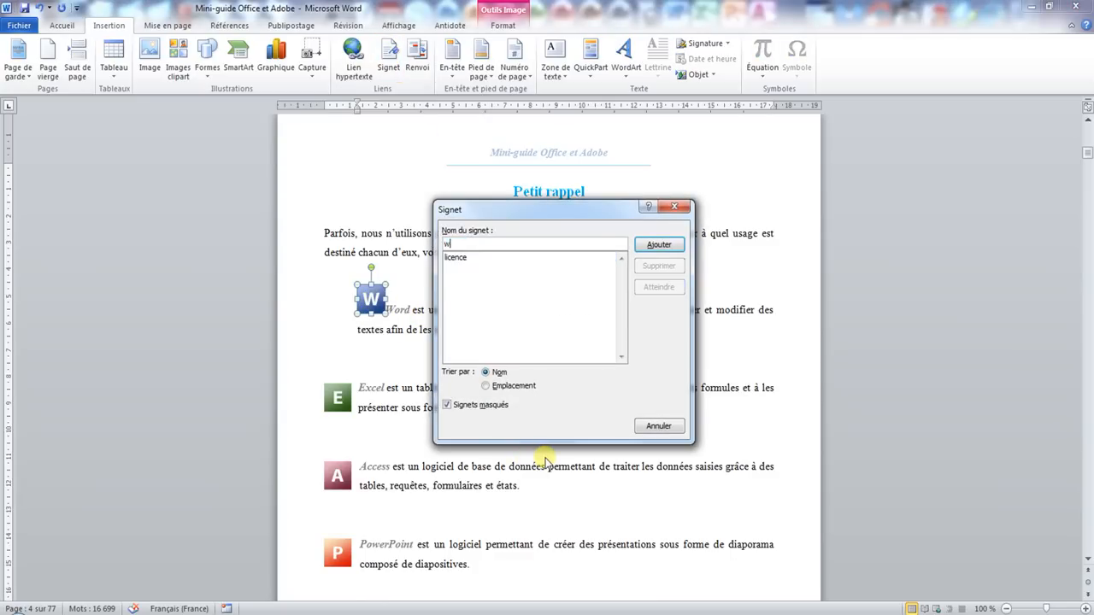
pyautogui.click(658, 246)
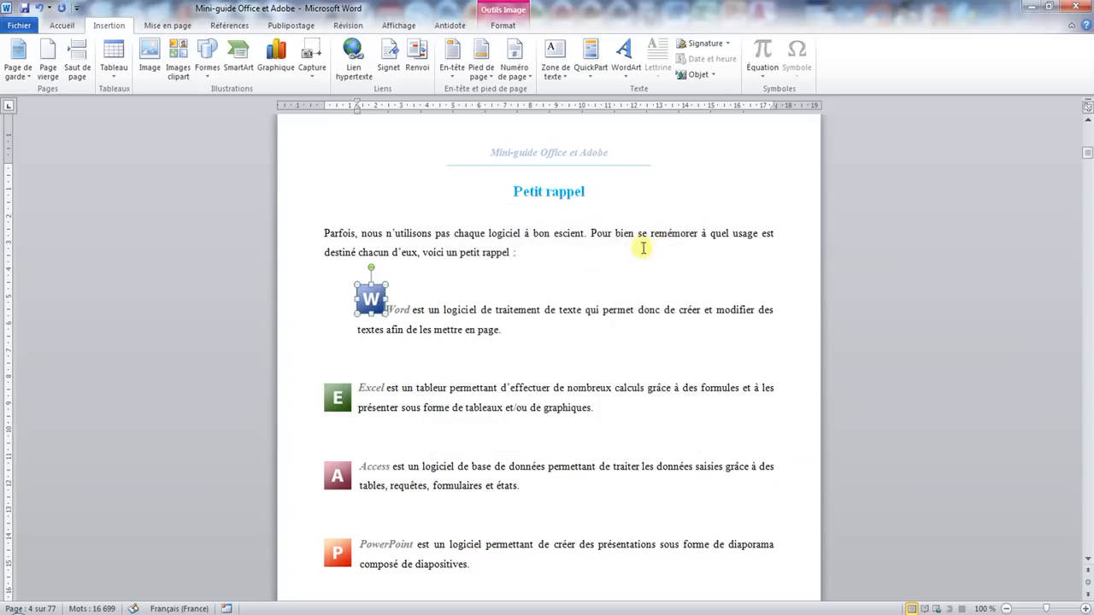
pyautogui.click(476, 271)
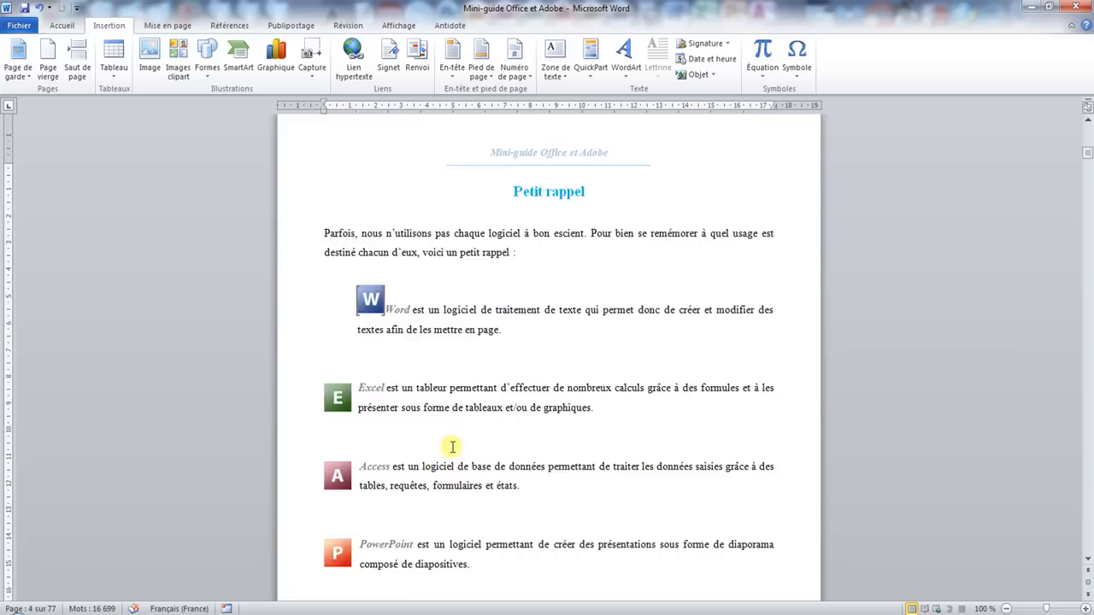
# Select the whole "Raccourcis" table of the Word chapter as a possible bookmark target and clear the selection
pyautogui.scroll(-20, 454, 447)
pyautogui.scroll(-12, 459, 454)
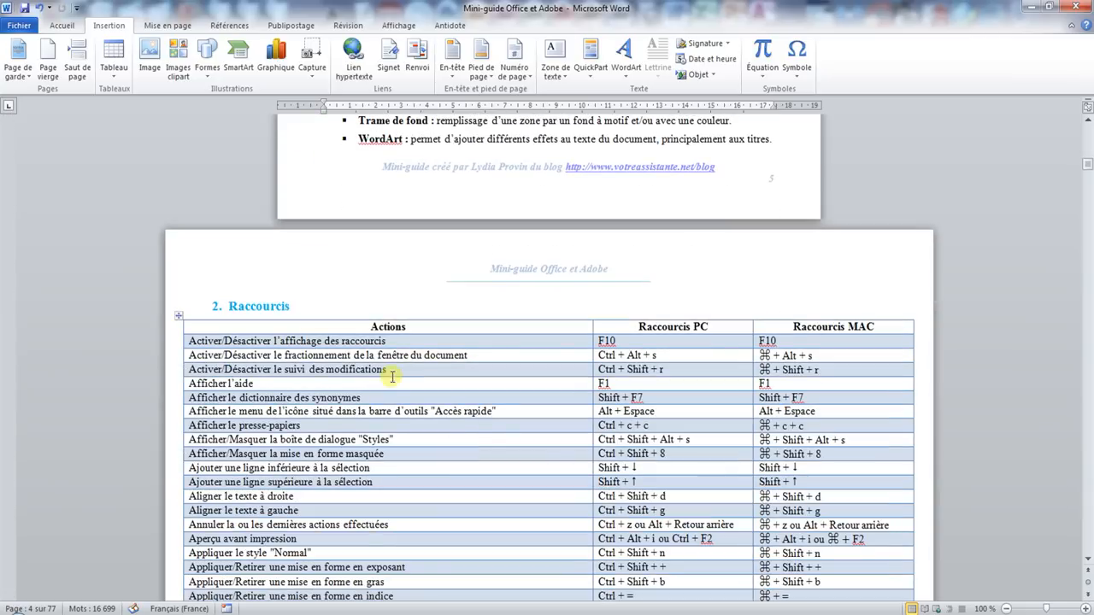
pyautogui.click(178, 319)
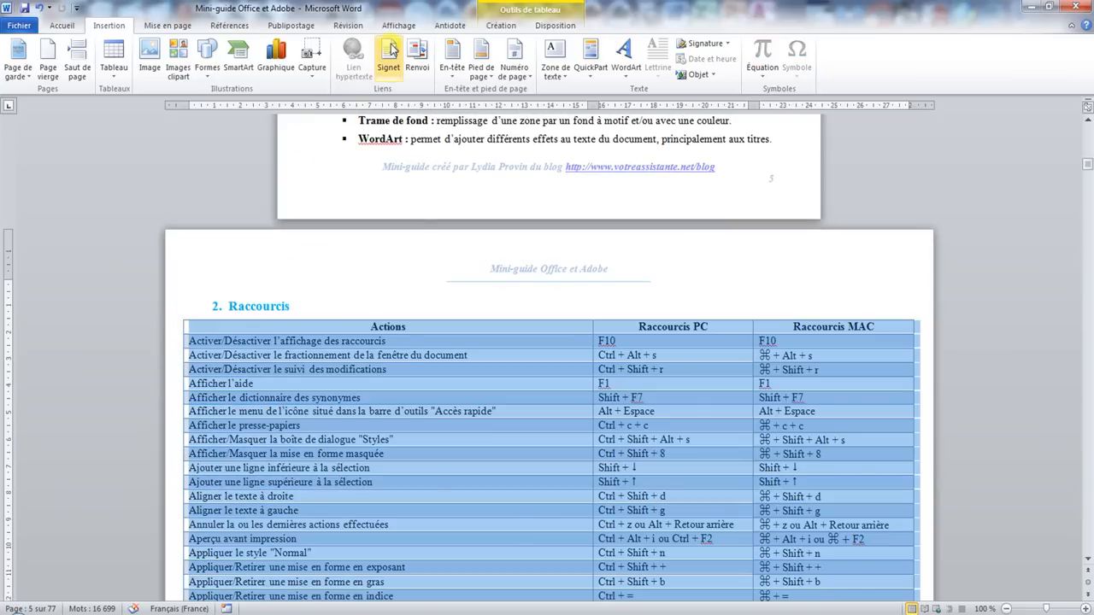
pyautogui.click(387, 327)
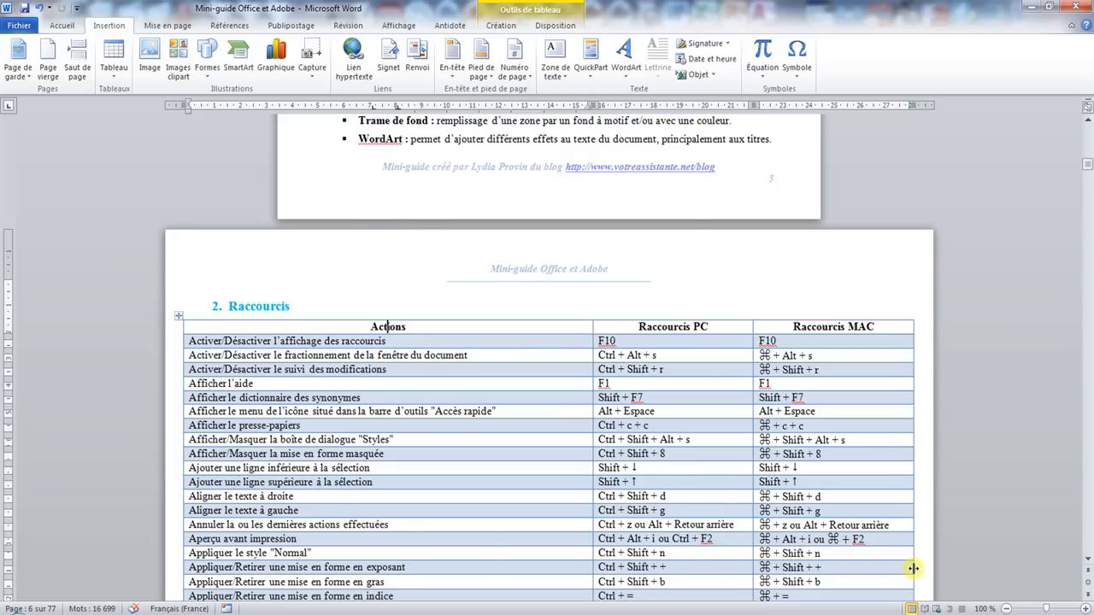
# Open the bookmark list from the Word glossary page and enter "excel" as a trial bookmark name
pyautogui.scroll(10, 778, 445)
pyautogui.click(641, 297)
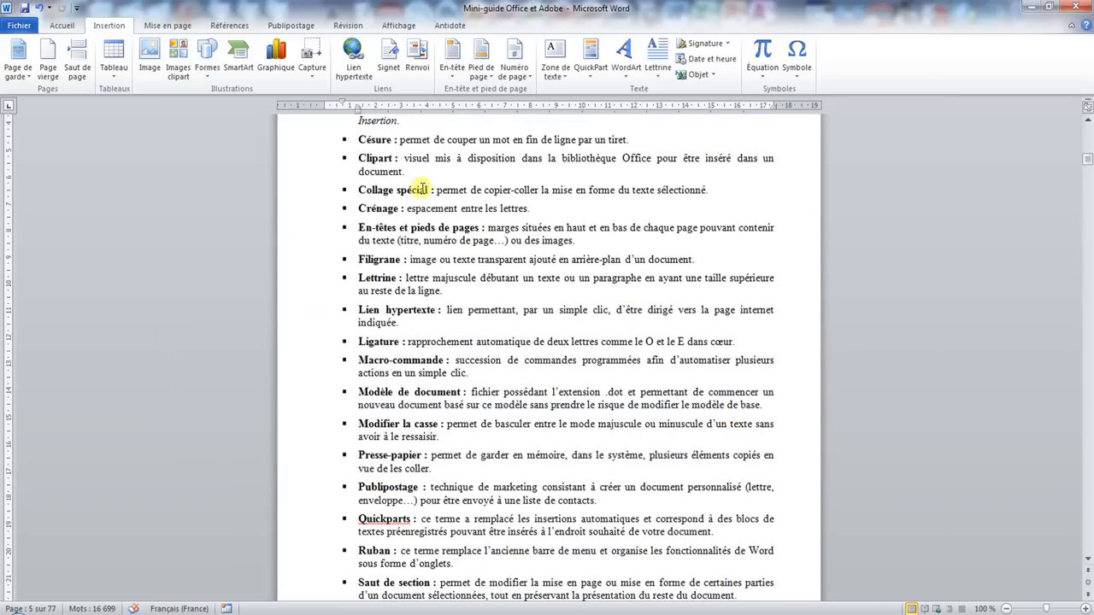
pyautogui.click(390, 68)
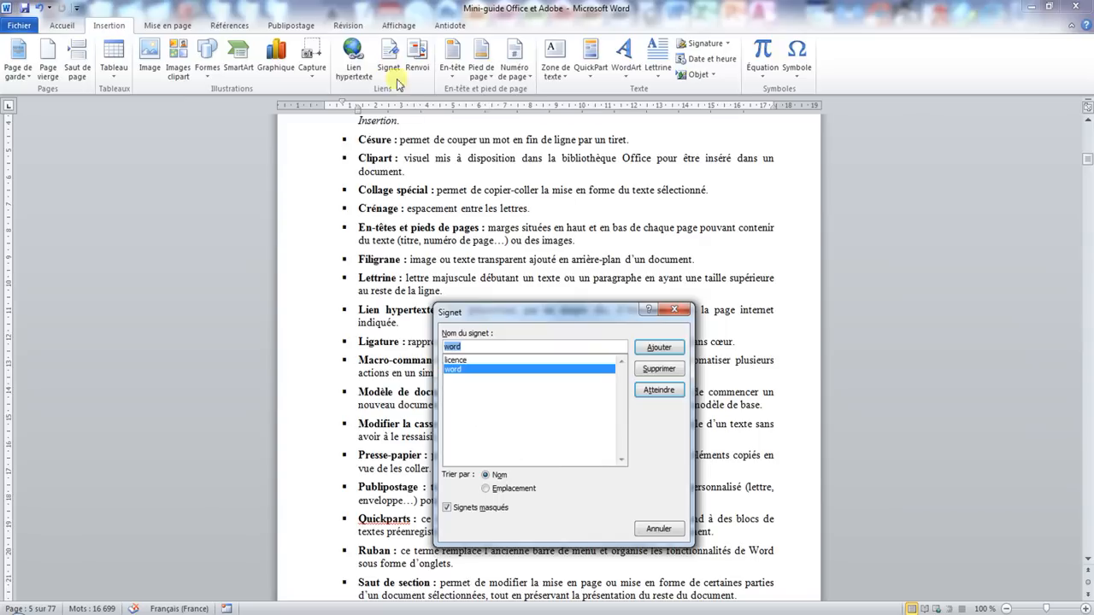
pyautogui.click(478, 360)
pyautogui.write('excel')
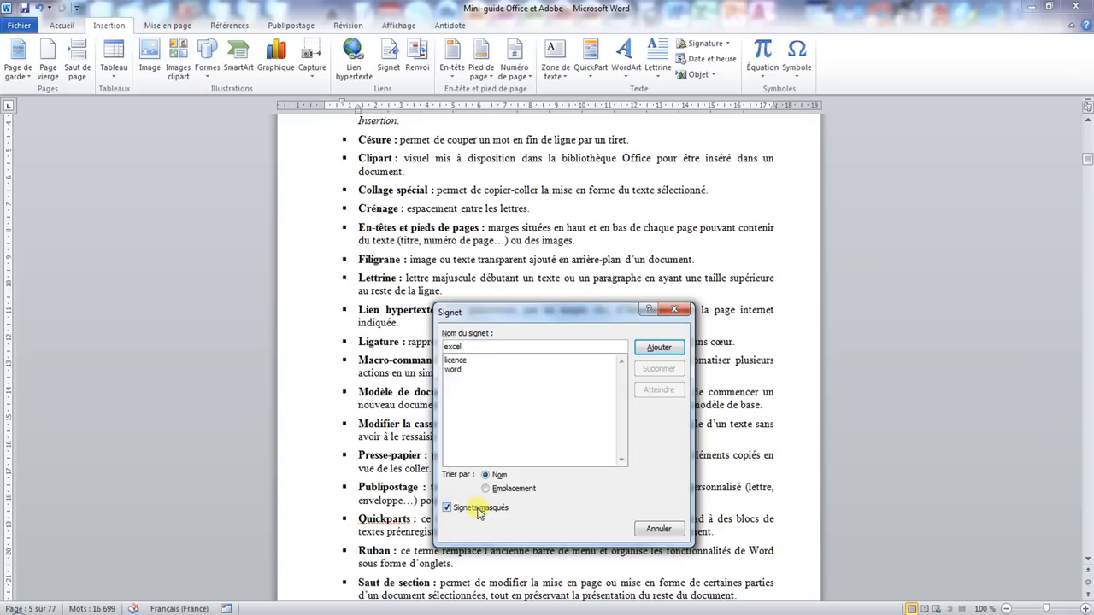
# Show the hidden bookmarks in the list, go to _Toc347842273 and close the bookmark dialog
pyautogui.click(447, 510)
pyautogui.click(448, 510)
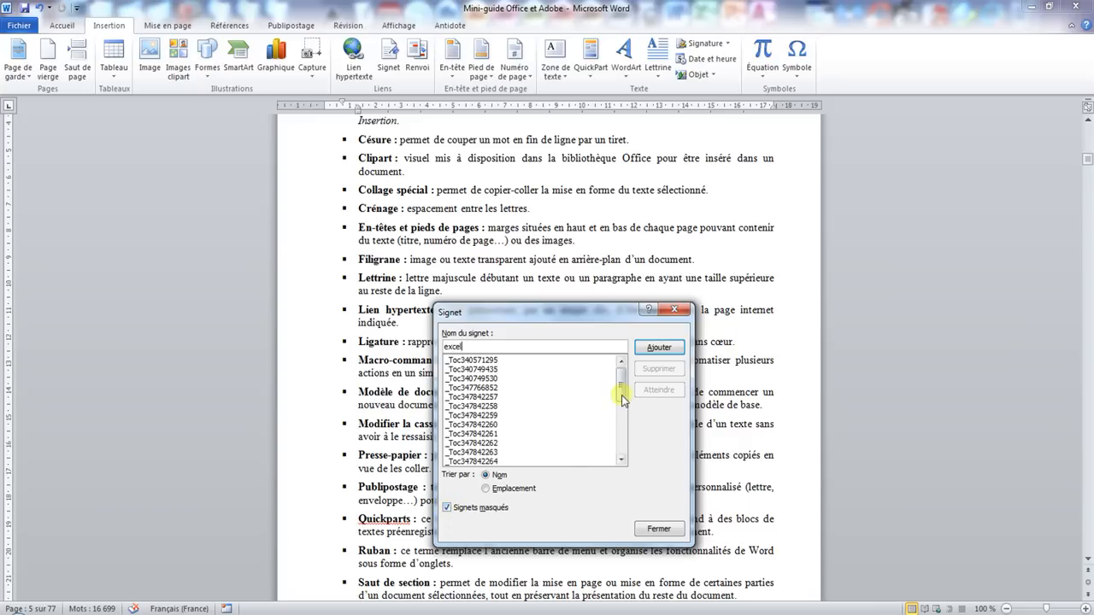
pyautogui.moveTo(620, 380); pyautogui.dragTo(618, 437)
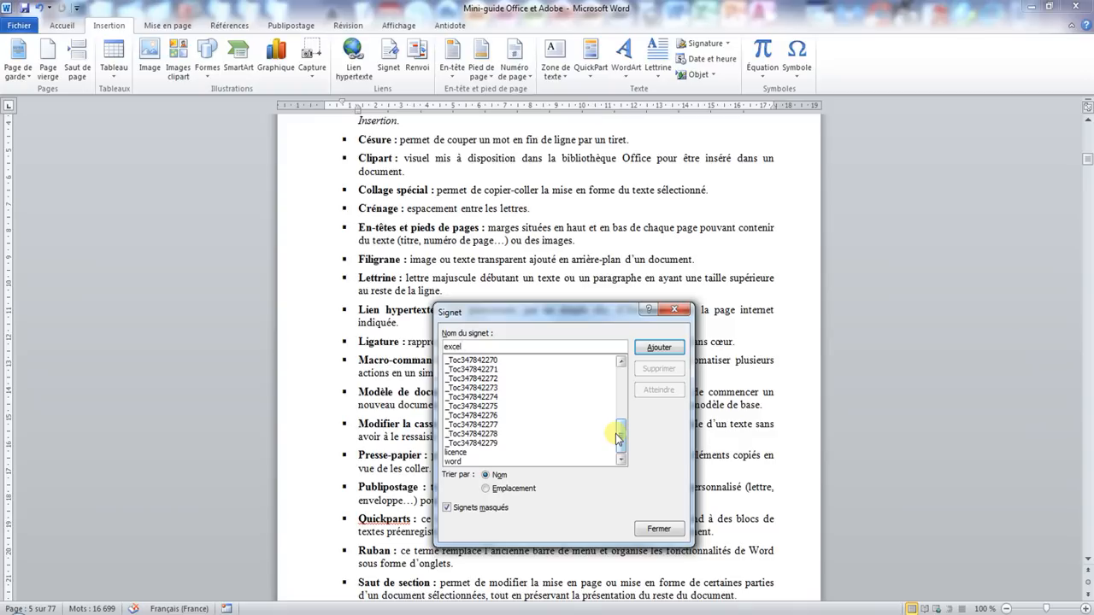
pyautogui.click(519, 389)
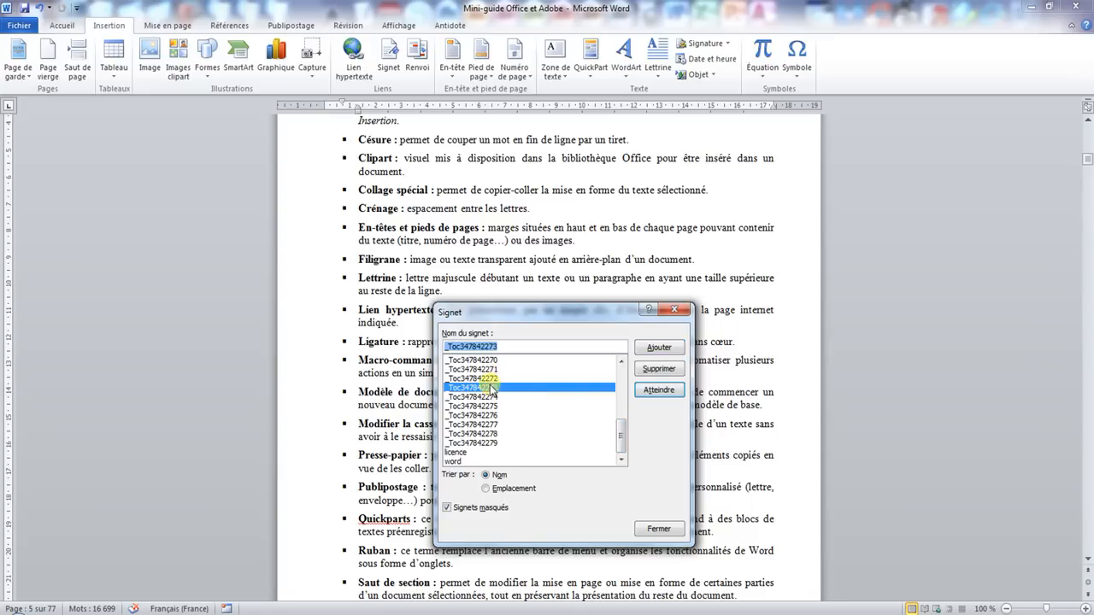
pyautogui.click(659, 391)
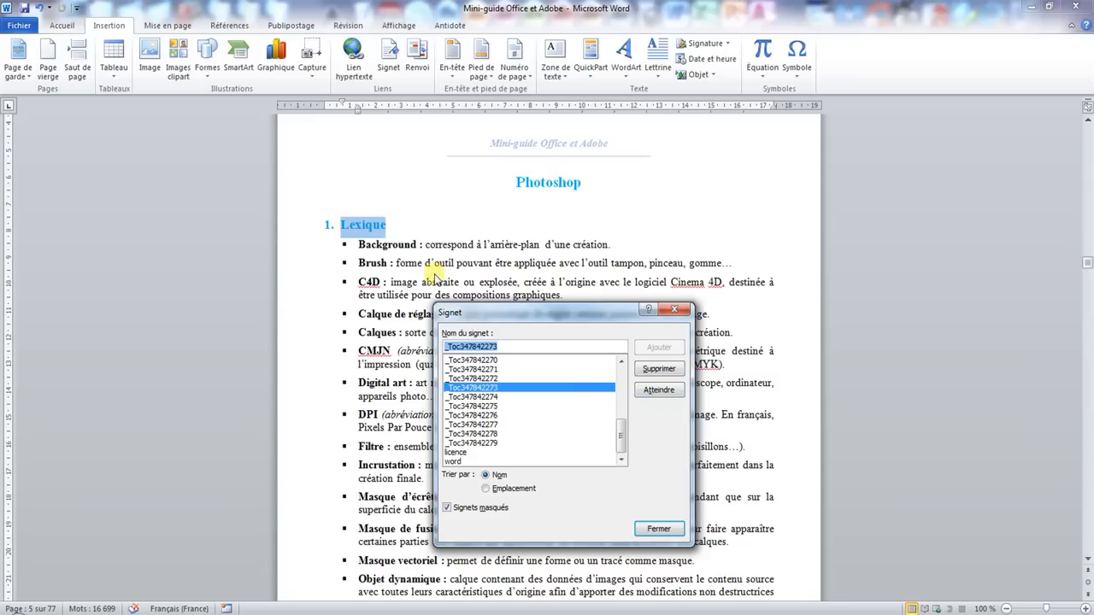
pyautogui.click(1087, 262)
pyautogui.click(674, 309)
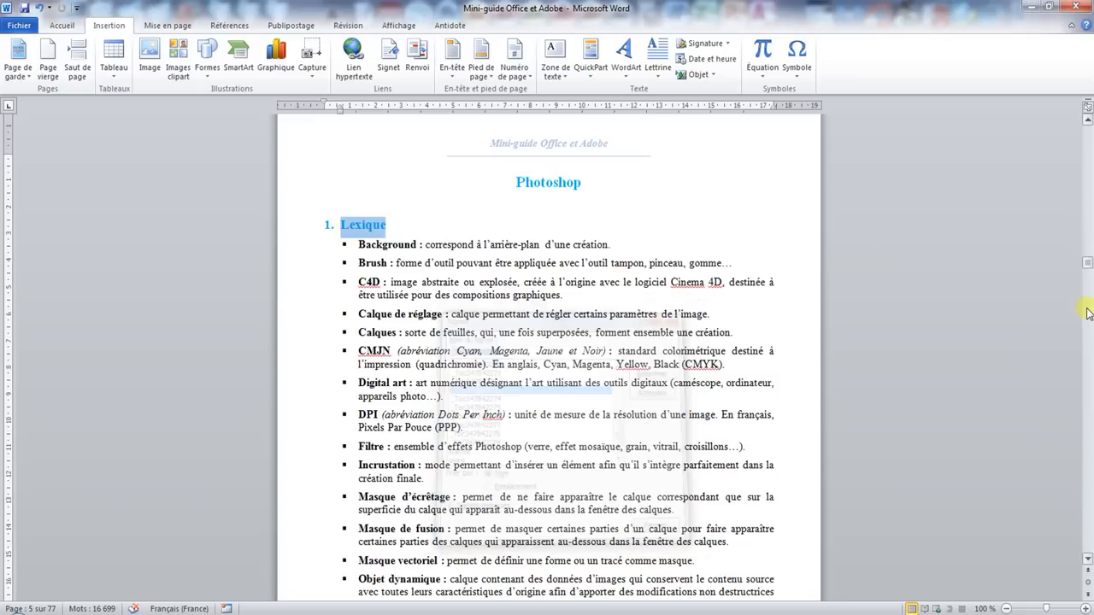
# Examine the "Table des matières" entries in relation to the hidden bookmarks
pyautogui.moveTo(1087, 263); pyautogui.dragTo(1088, 141)
pyautogui.scroll(-7, 594, 452)
pyautogui.scroll(-4, 584, 475)
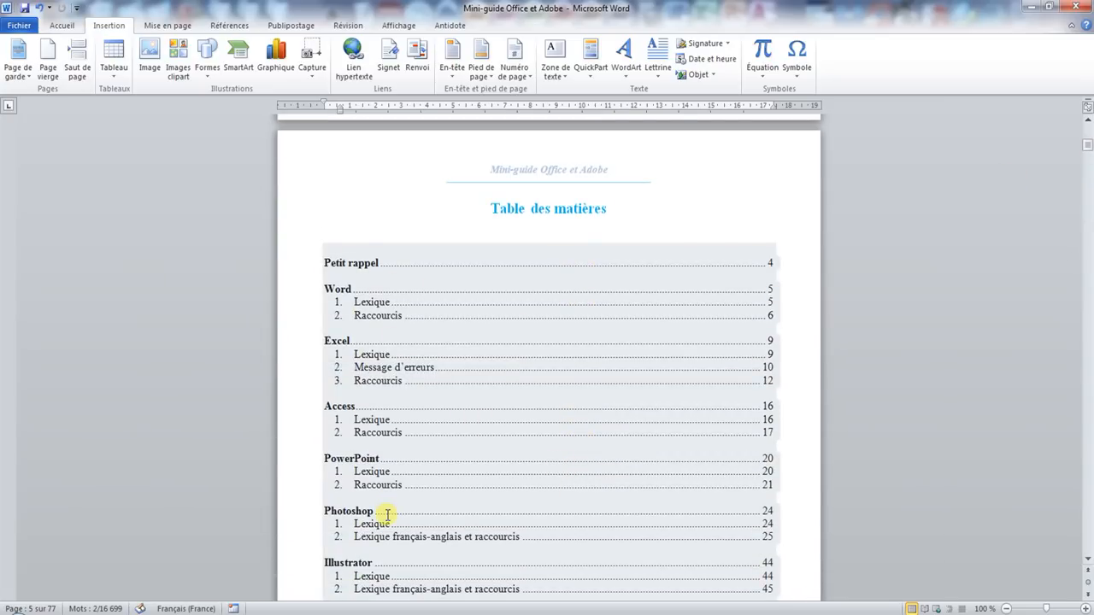
pyautogui.scroll(-7, 393, 506)
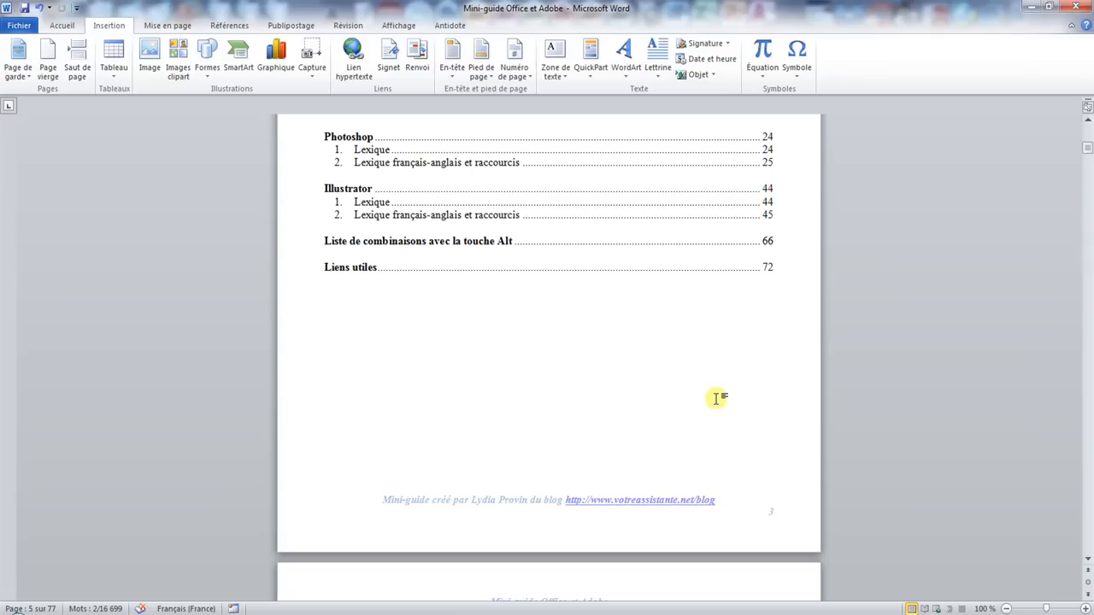
# Add a space after "Filigrane" in the Word glossary and open the cross-reference dialog there
pyautogui.scroll(-10, 384, 288)
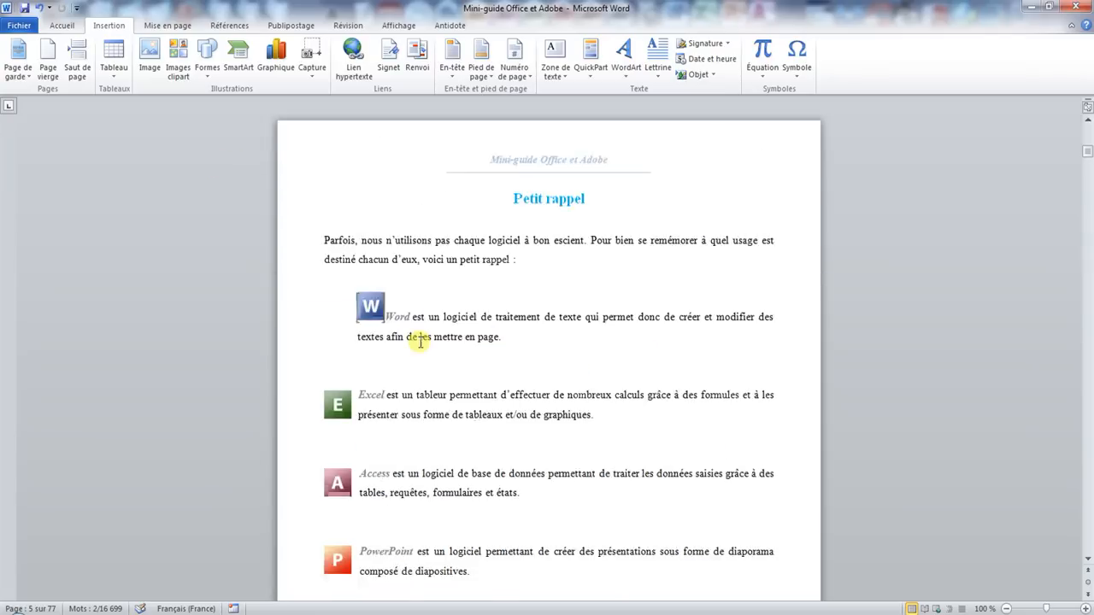
pyautogui.scroll(-10, 383, 334)
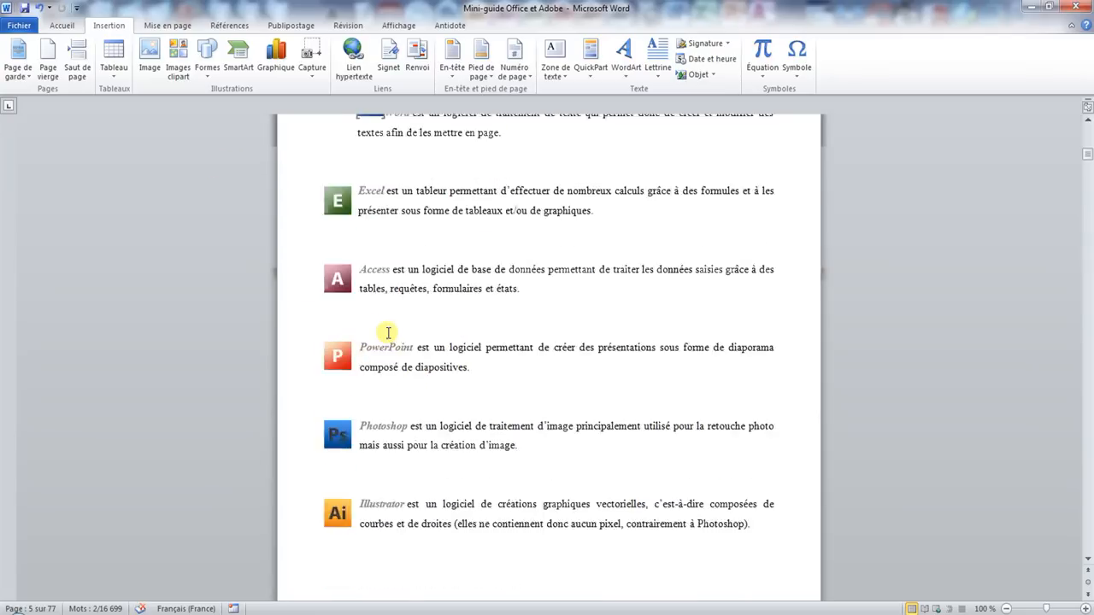
pyautogui.scroll(-8, 389, 342)
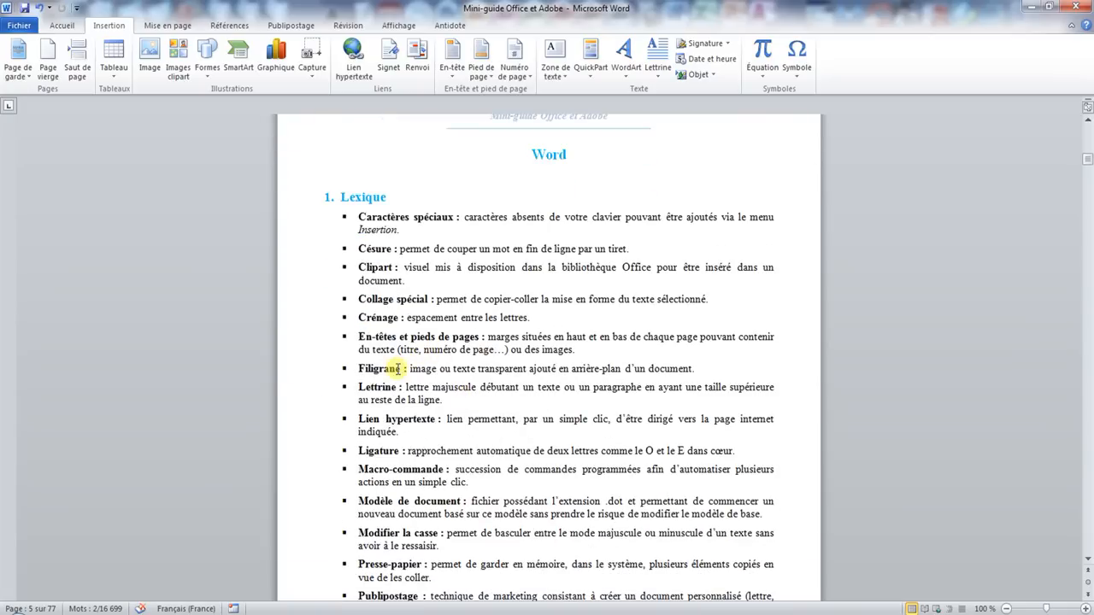
pyautogui.click(401, 369)
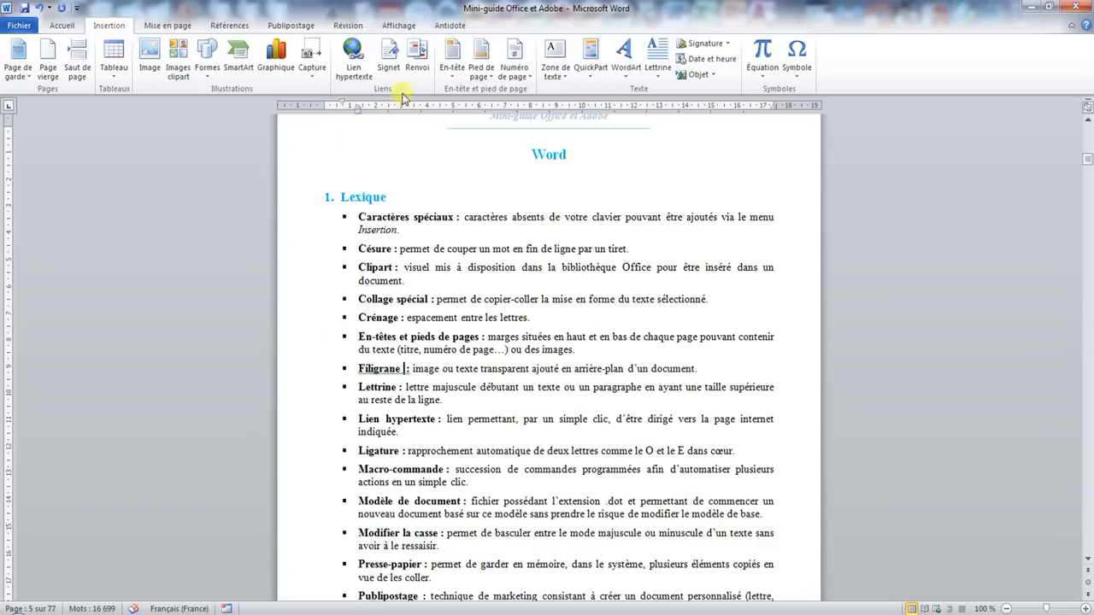
pyautogui.click(418, 66)
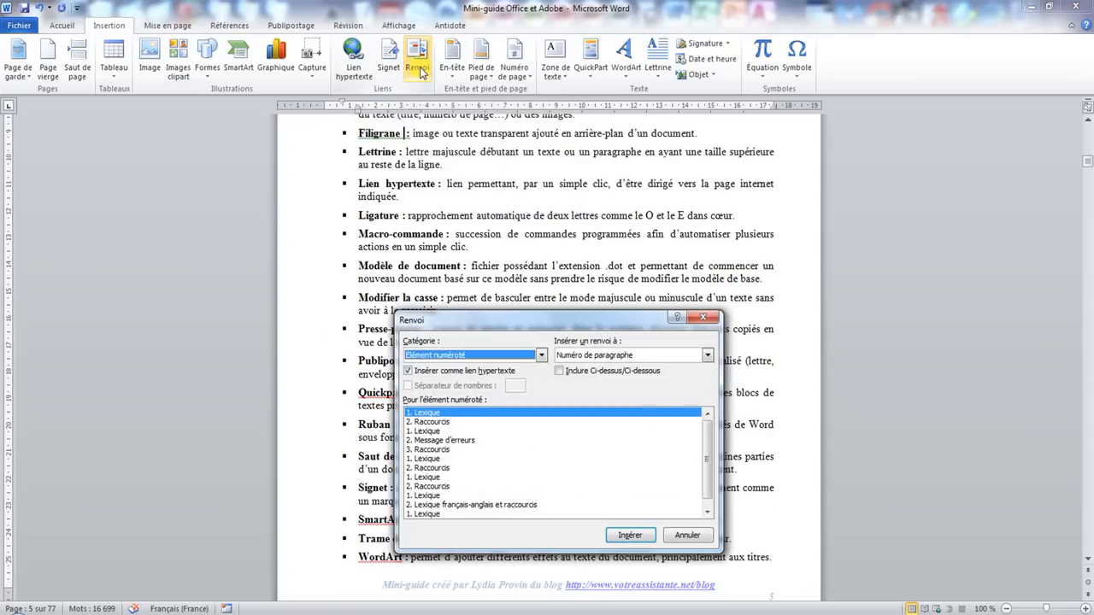
# Look through the cross-reference categories, checking the Signet list, and set the category back to Élément numéroté
pyautogui.click(459, 355)
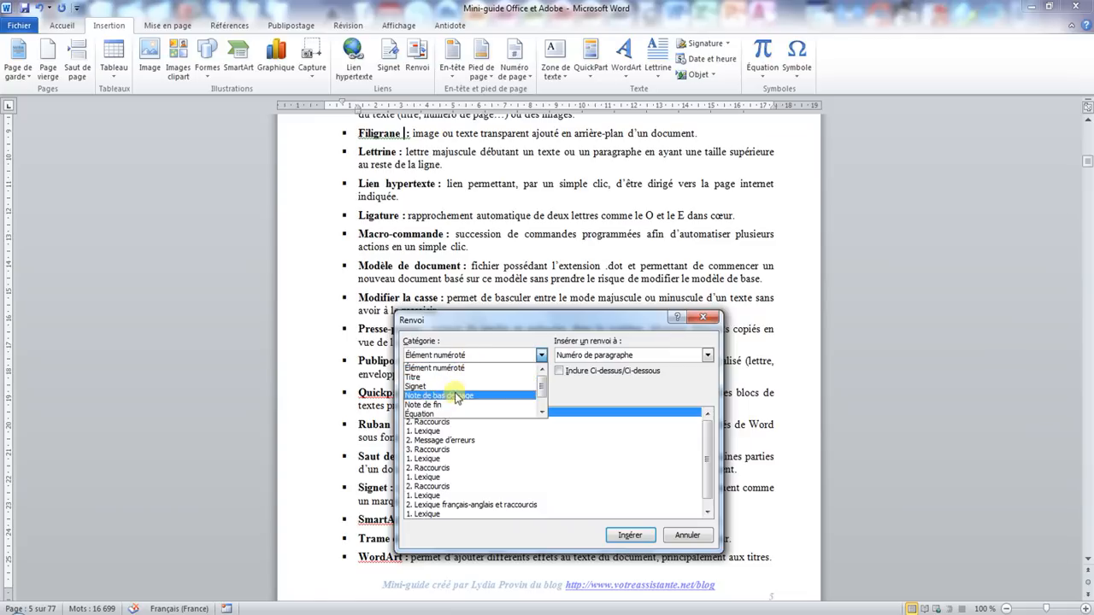
pyautogui.click(475, 368)
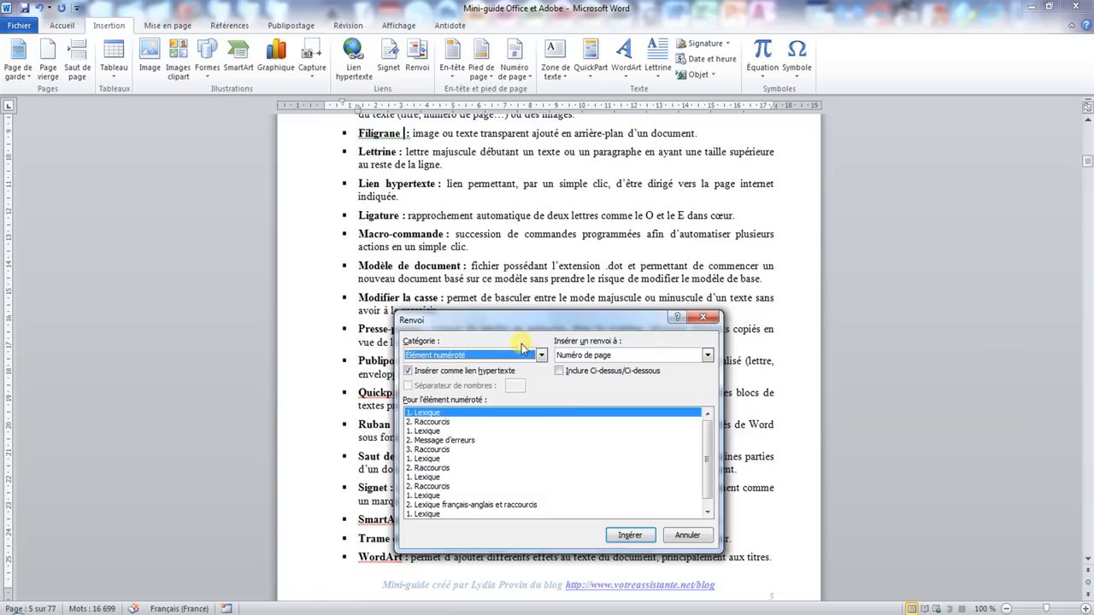
pyautogui.click(476, 359)
pyautogui.click(440, 383)
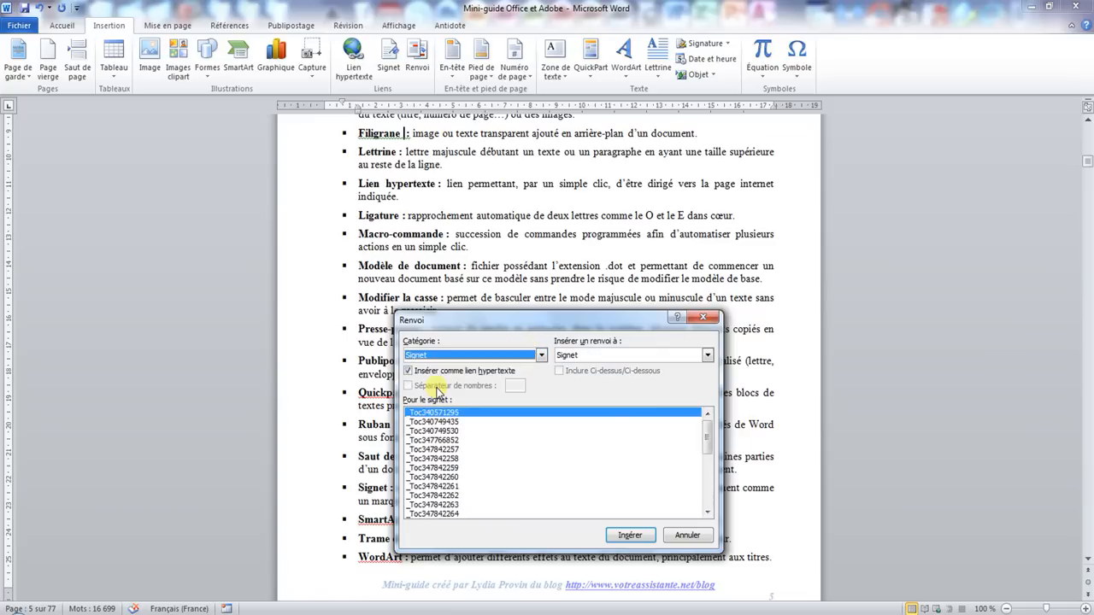
pyautogui.moveTo(708, 434)
pyautogui.mouseDown()
pyautogui.moveTo(703, 496)
pyautogui.moveTo(706, 419)
pyautogui.mouseUp()
pyautogui.click(500, 355)
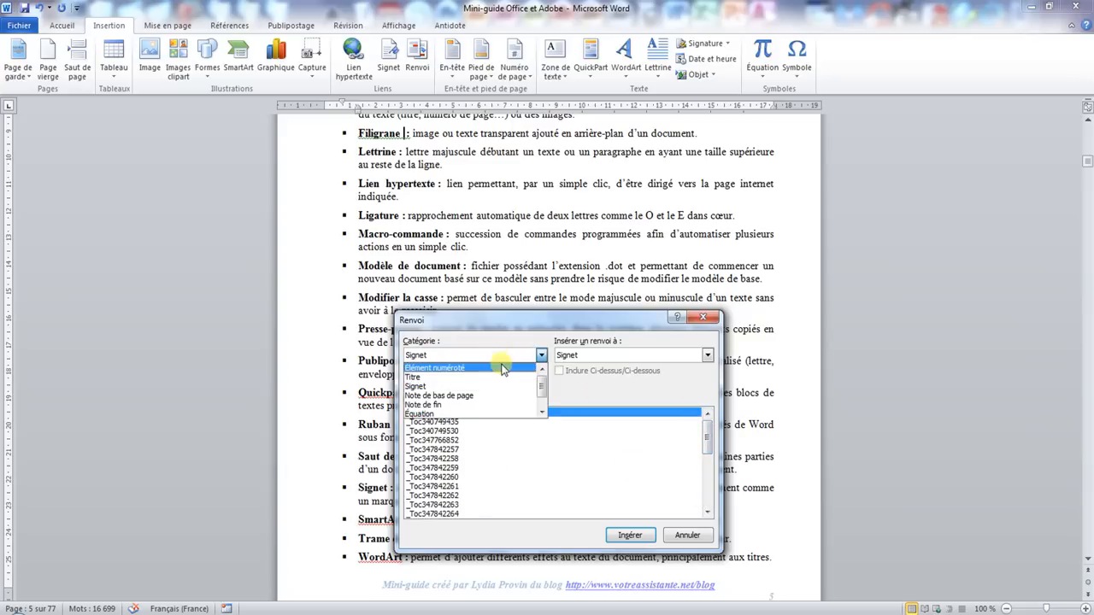
pyautogui.click(501, 363)
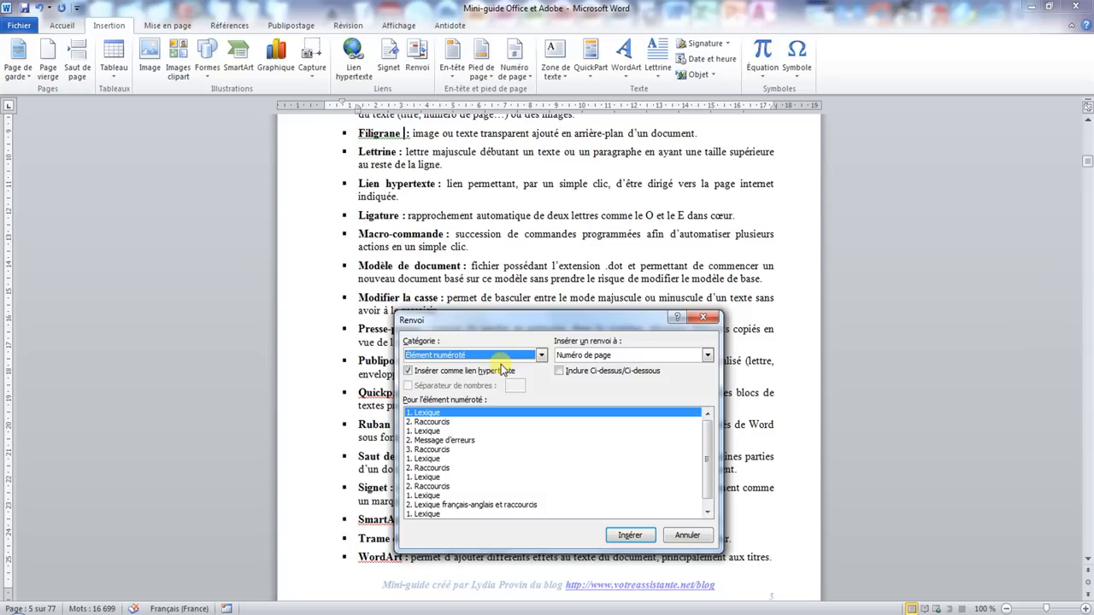
# Insert a Ci-dessus/ci-dessous cross-reference to the numbered item "2. Message d'erreurs" after Filigrane and close the dialog
pyautogui.click(627, 357)
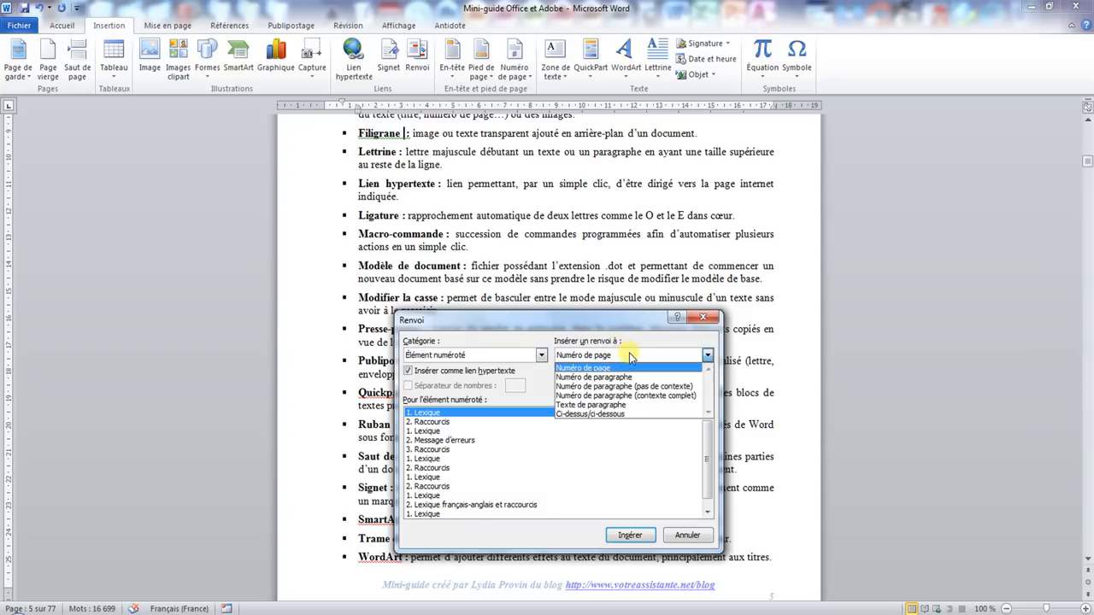
pyautogui.click(606, 415)
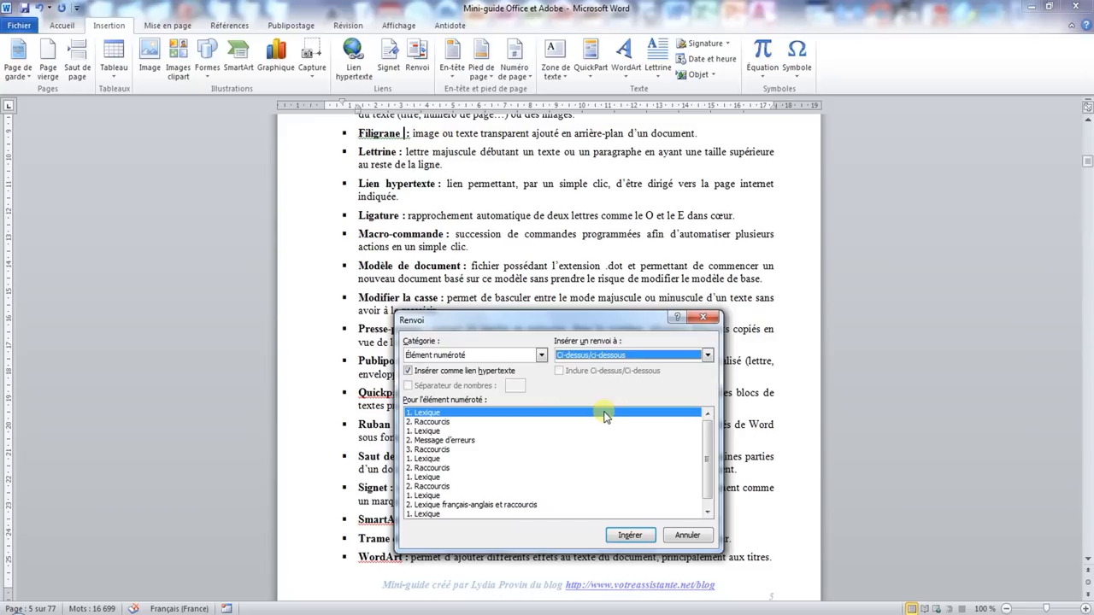
pyautogui.click(581, 355)
pyautogui.click(571, 373)
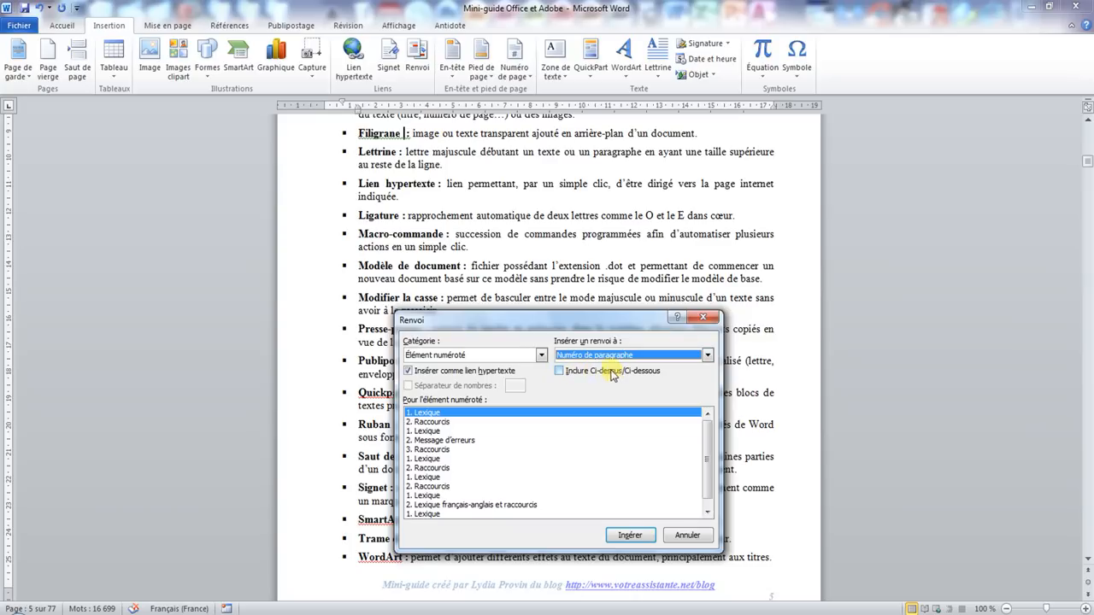
pyautogui.click(616, 355)
pyautogui.click(619, 418)
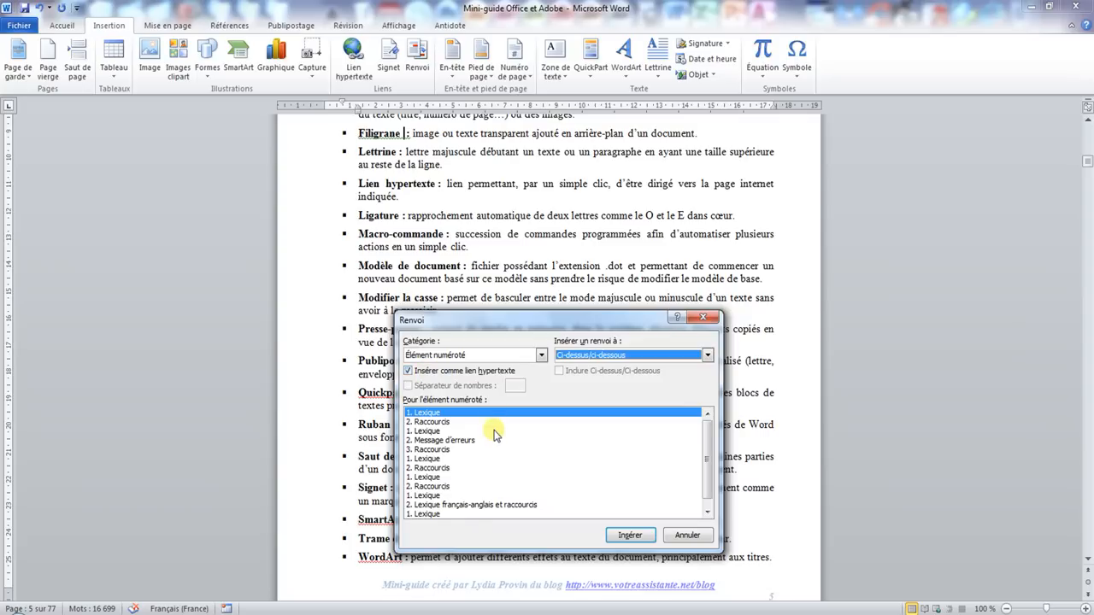
pyautogui.click(437, 441)
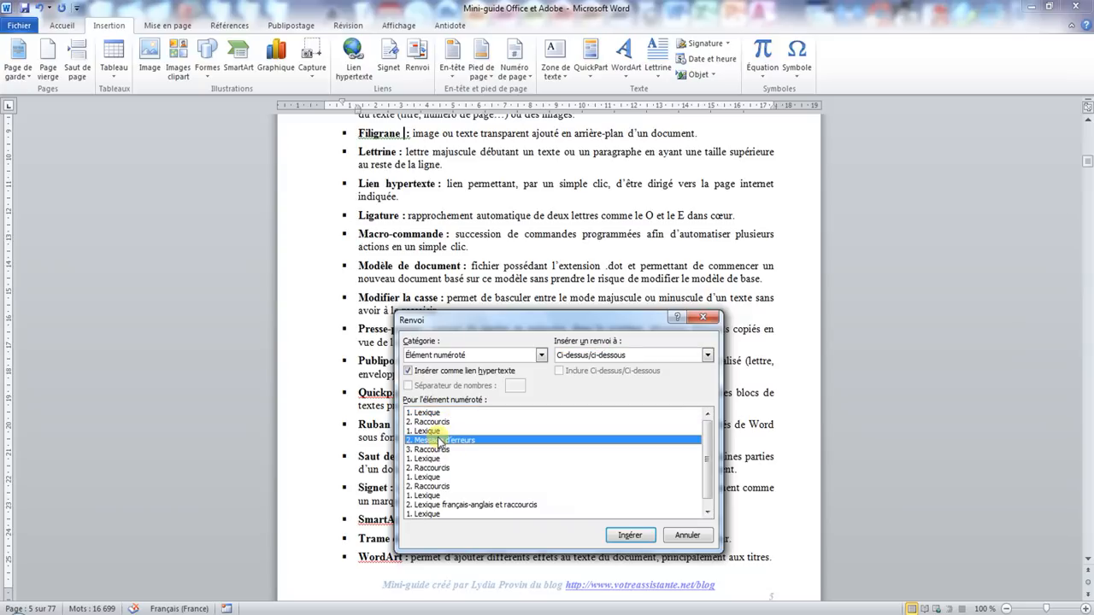
pyautogui.click(640, 536)
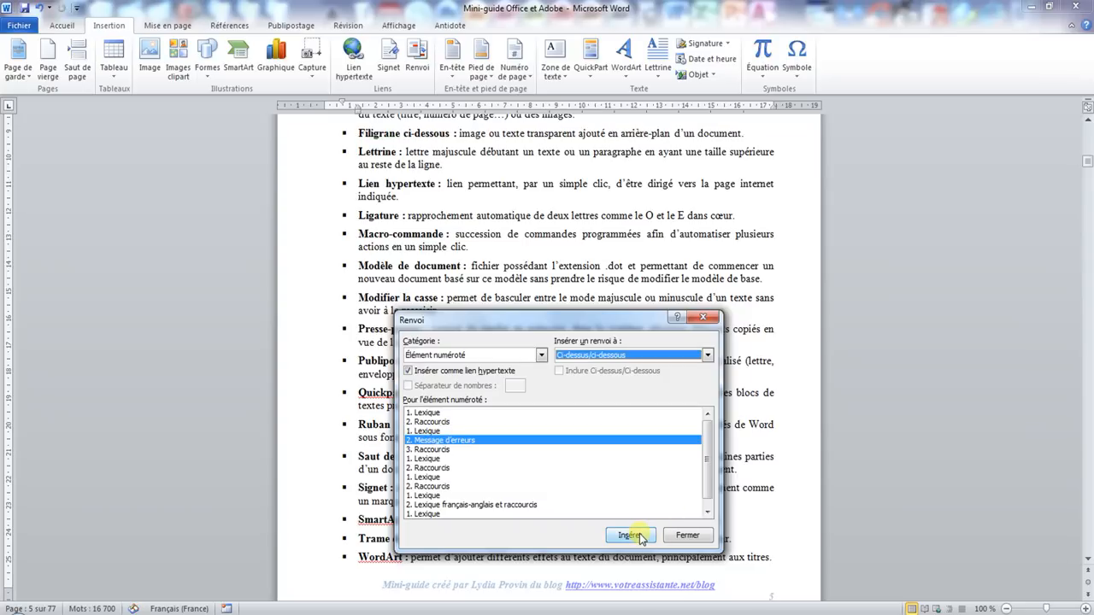
pyautogui.click(689, 536)
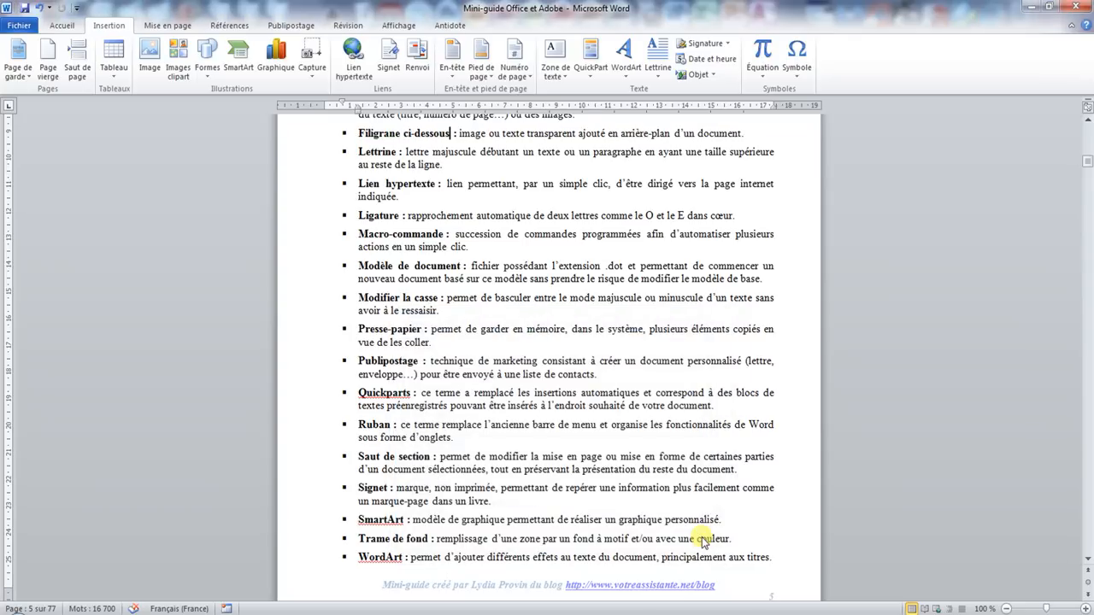
# Format the "ci-dessous" reference after Filigrane as italic, non-bold and red
pyautogui.click(427, 135)
pyautogui.doubleClick(427, 135)
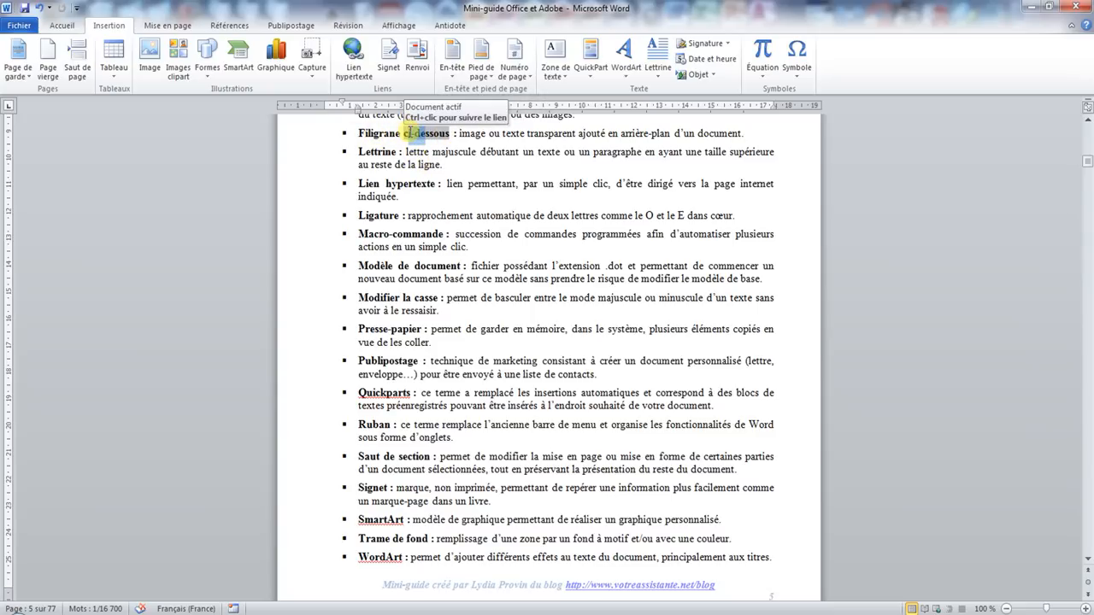
pyautogui.click(408, 133)
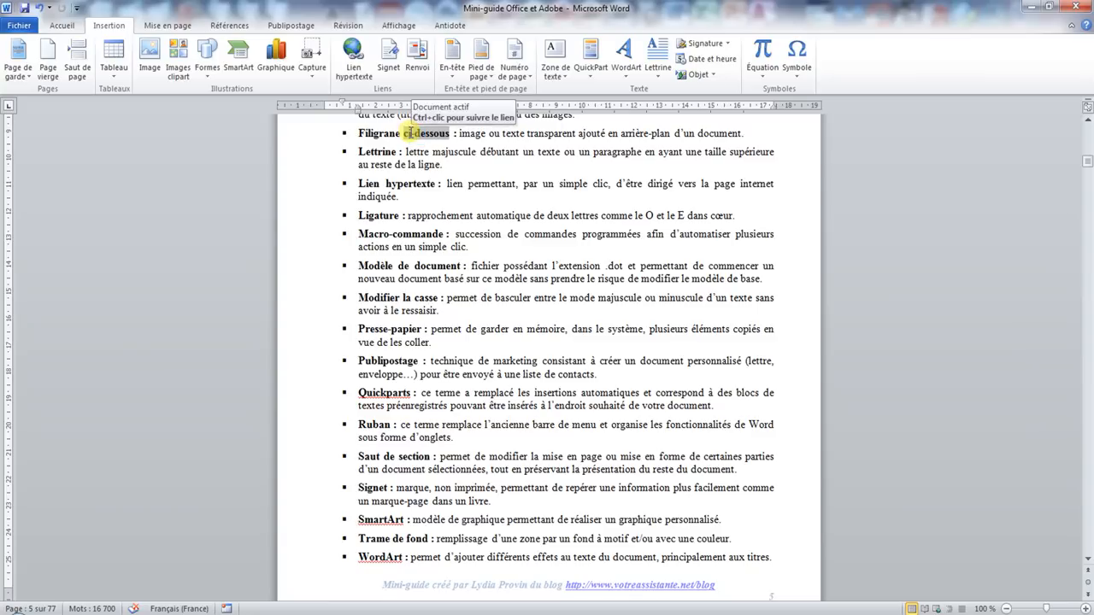
pyautogui.click(408, 133)
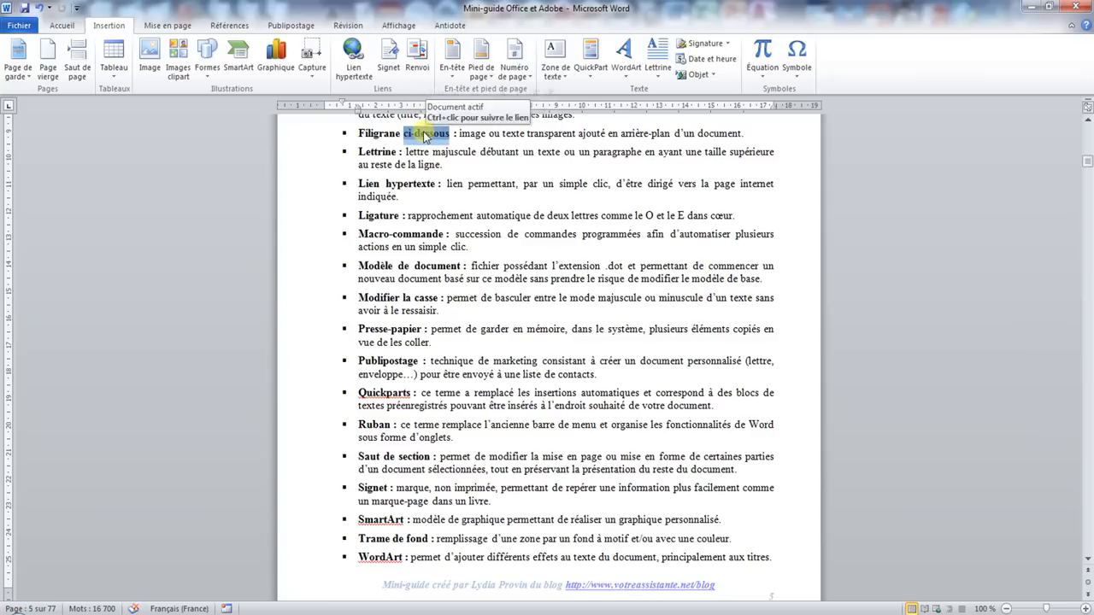
pyautogui.click(61, 24)
pyautogui.click(178, 69)
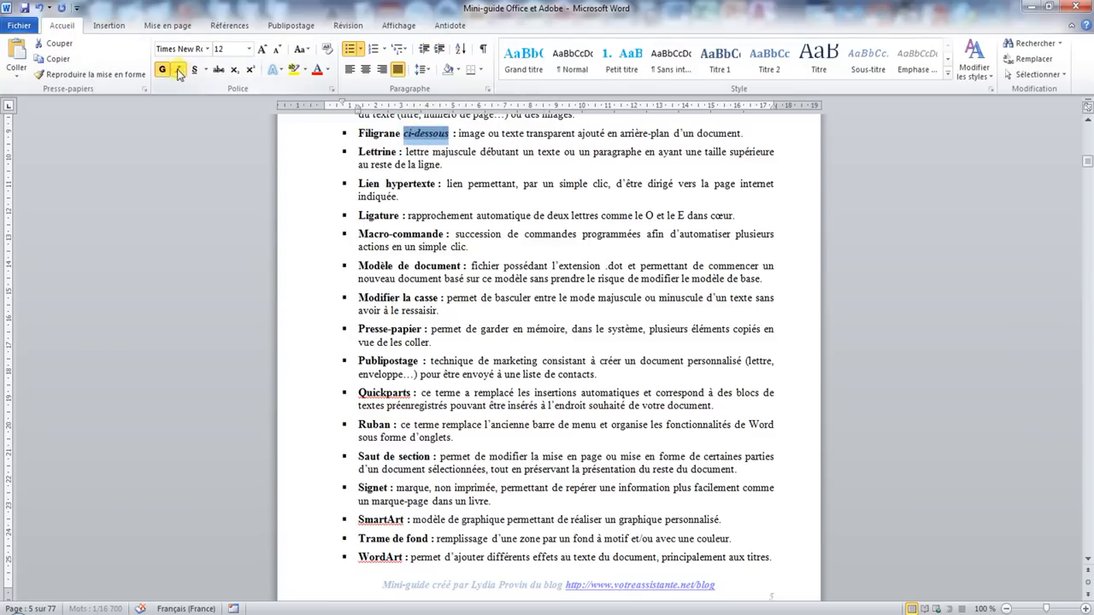
pyautogui.click(317, 69)
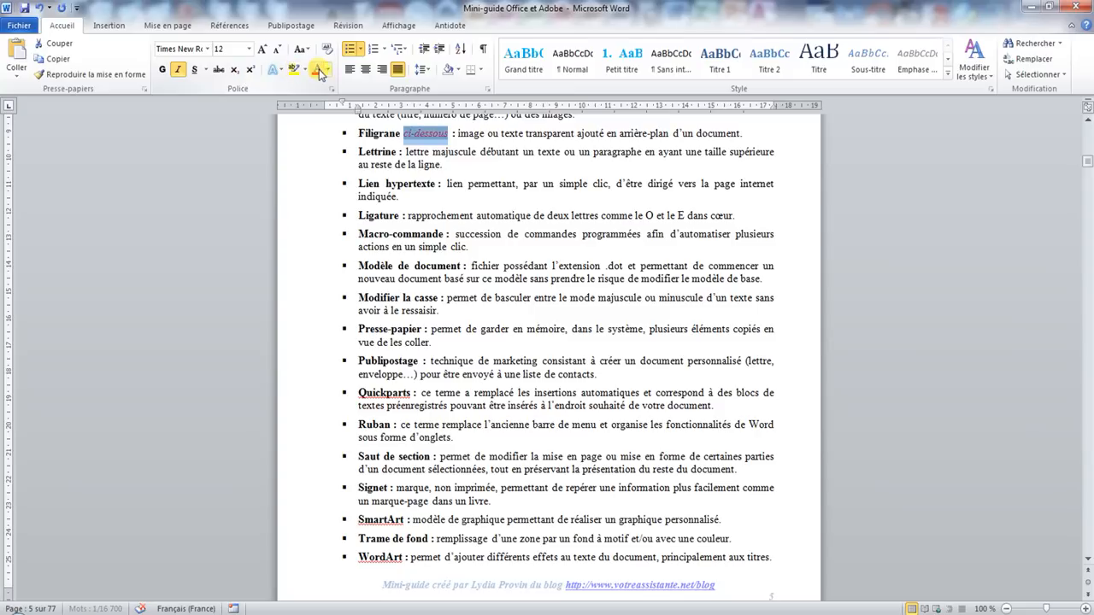
# Follow the "ci-dessous" cross-reference link to its target heading
pyautogui.click(419, 135)
pyautogui.click(425, 134)
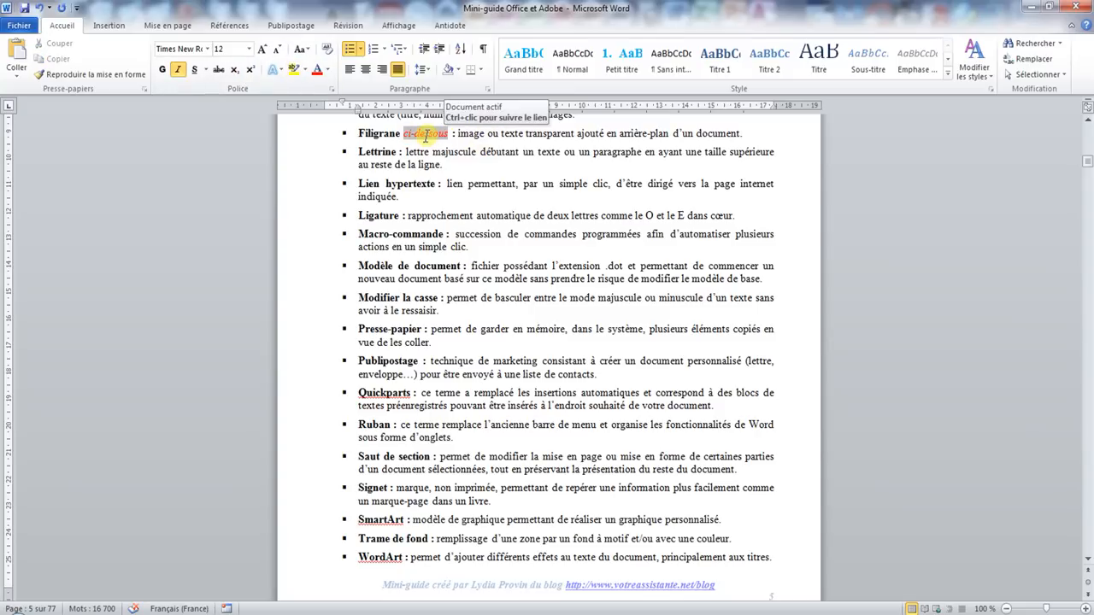
pyautogui.keyDown('ctrl'); pyautogui.click(425, 134); pyautogui.keyUp('ctrl')
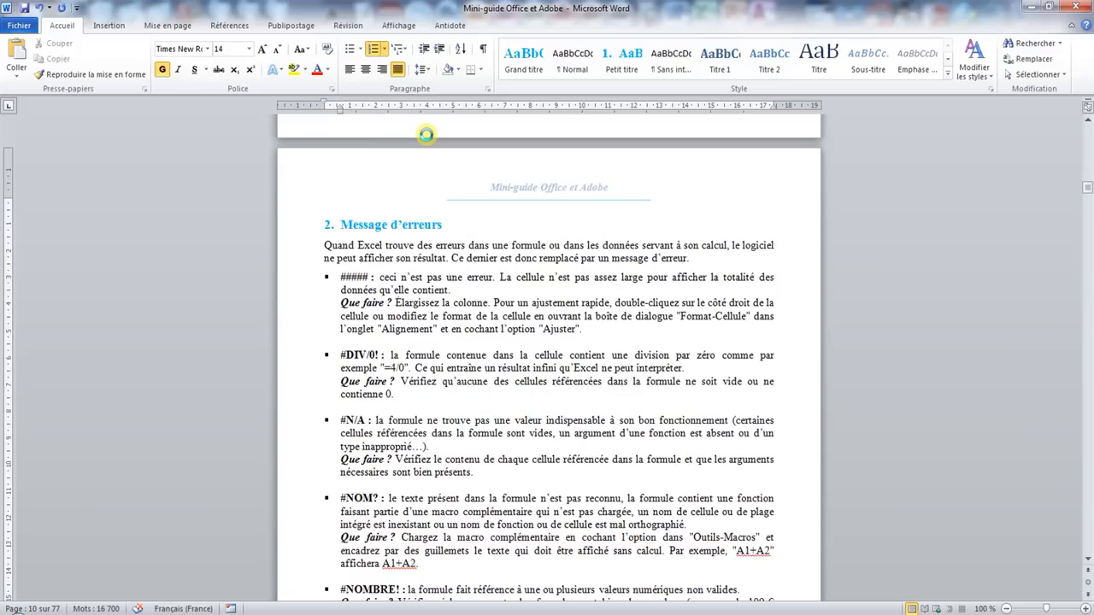
# Undo the last font colour change to return to the Filigrane entry and reapply red to "ci-dessous"
pyautogui.click(39, 8)
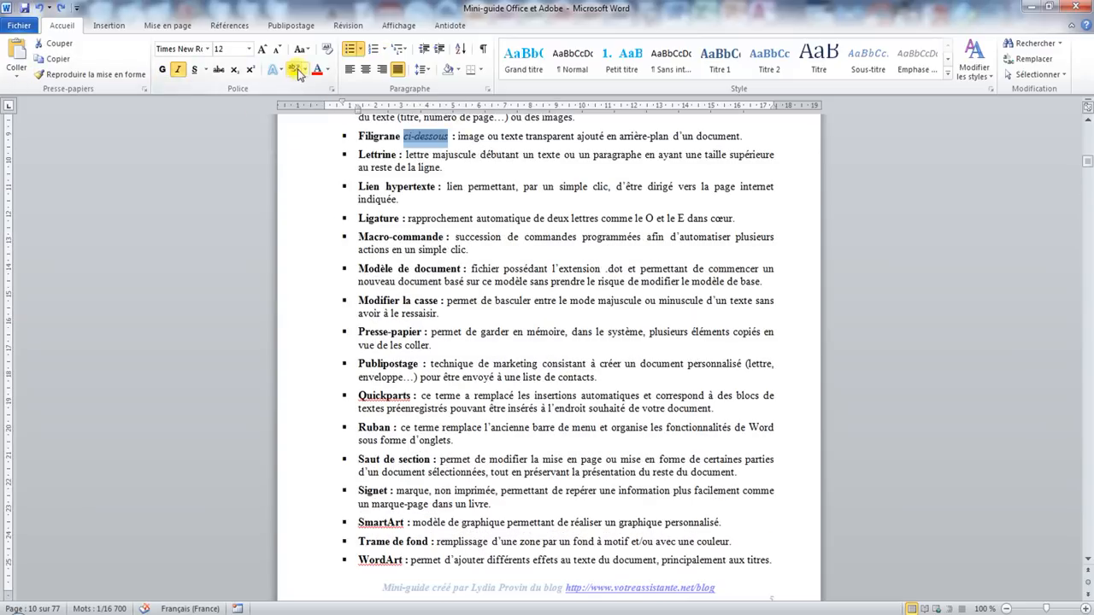
pyautogui.click(317, 69)
pyautogui.click(511, 176)
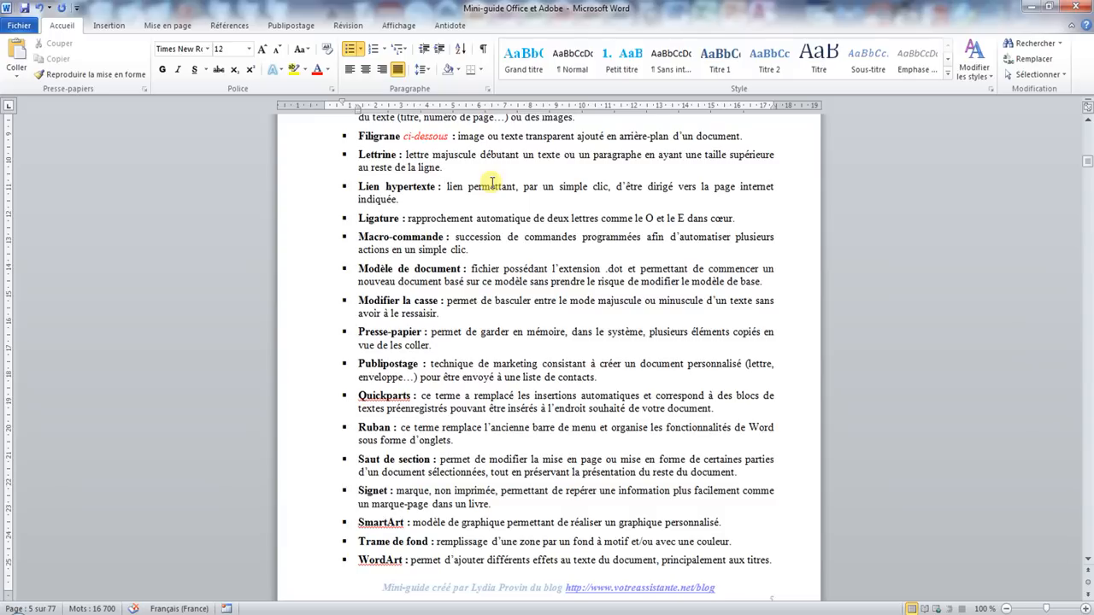
# Add a space after Lettrine and insert a Numéro de page cross-reference there to the second "1. Lexique" numbered item
pyautogui.click(399, 155)
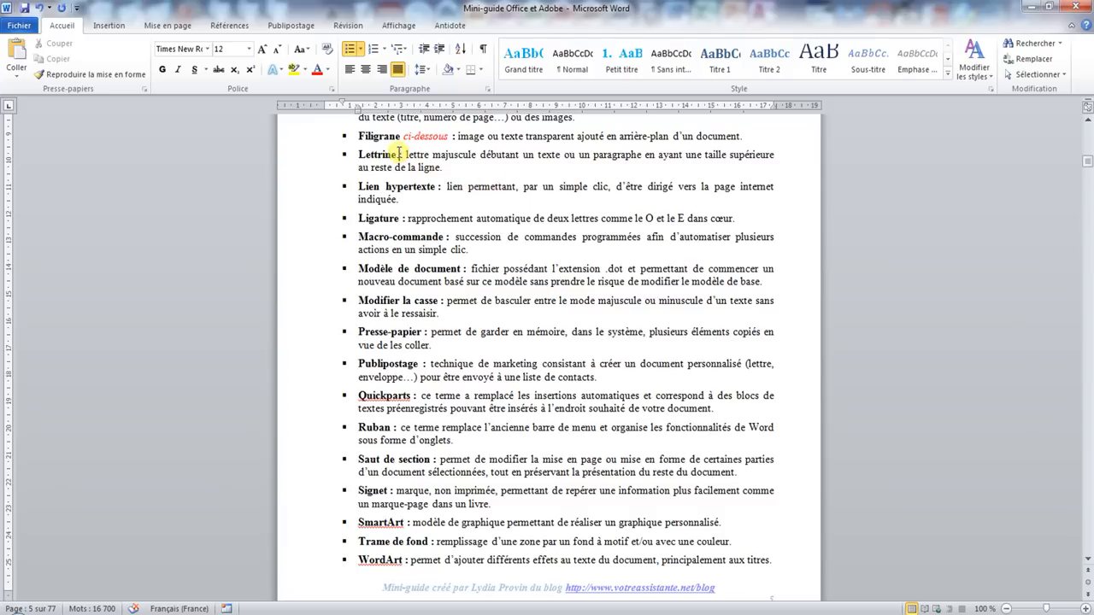
pyautogui.click(108, 25)
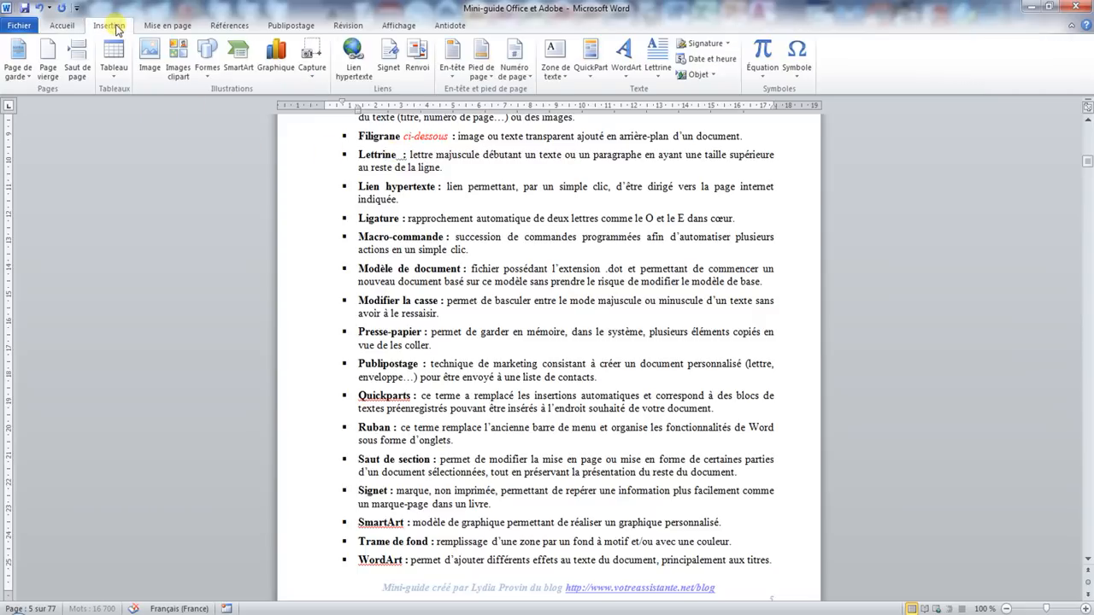
pyautogui.click(417, 60)
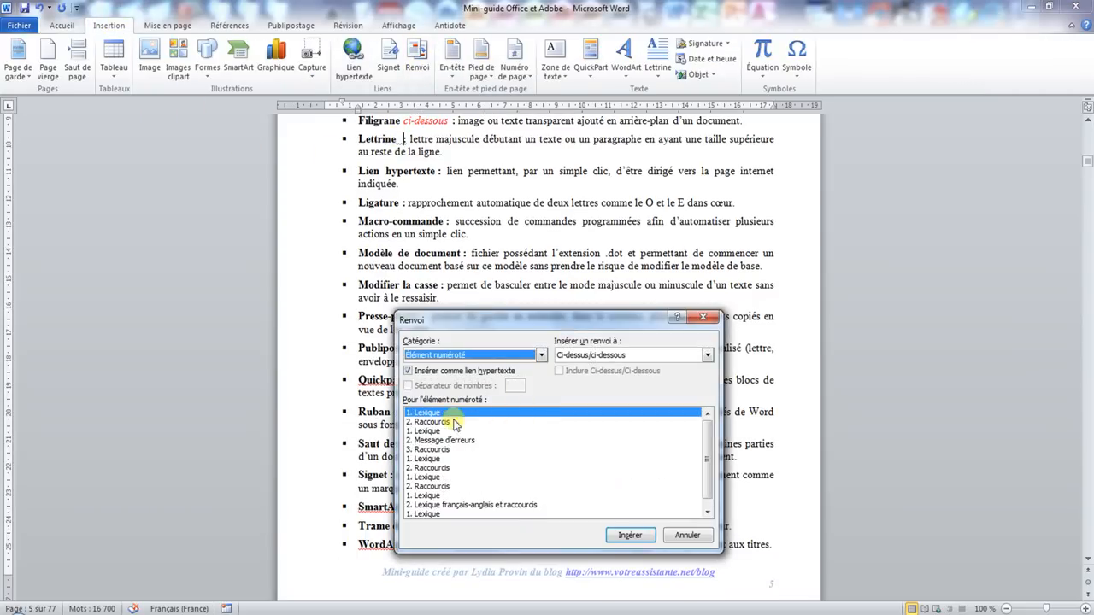
pyautogui.click(438, 432)
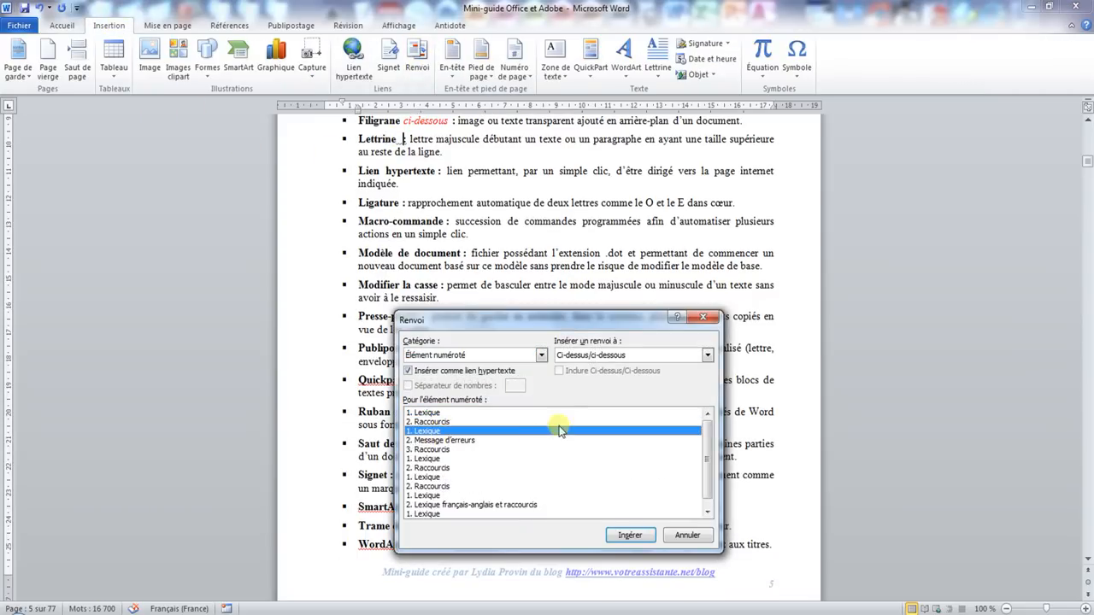
pyautogui.click(617, 354)
pyautogui.click(617, 372)
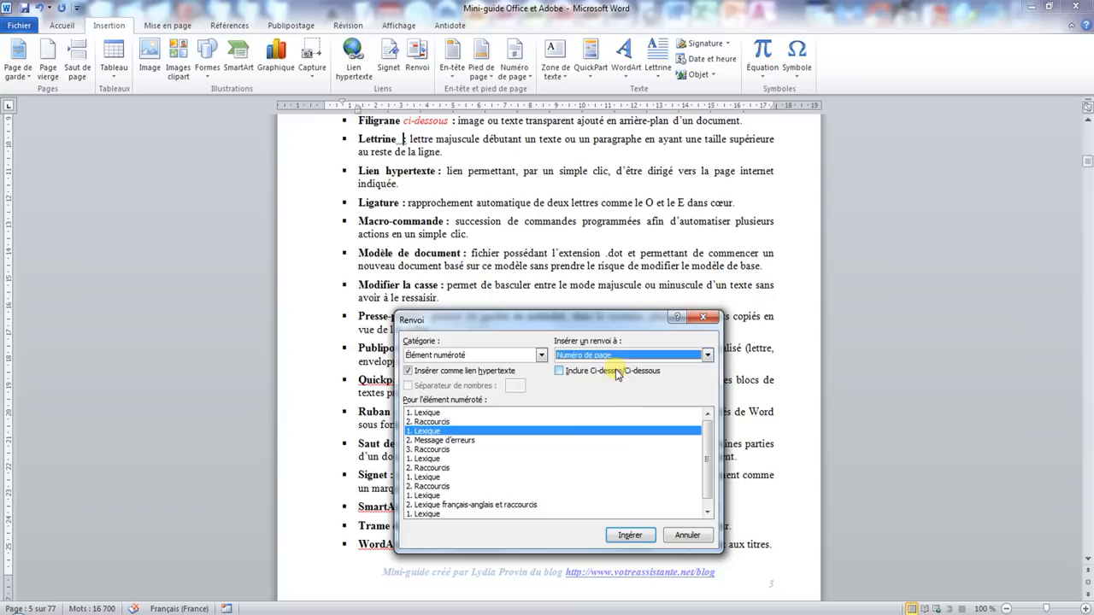
pyautogui.click(630, 535)
pyautogui.click(684, 536)
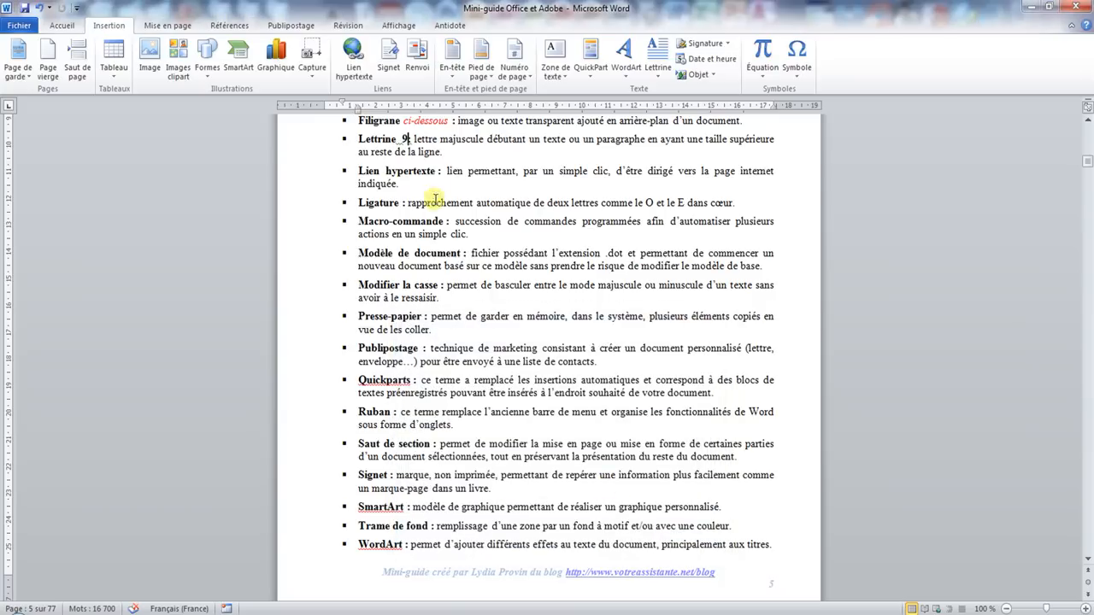
# Format the page-number reference after Lettrine as italic, non-bold and red
pyautogui.doubleClick(402, 139)
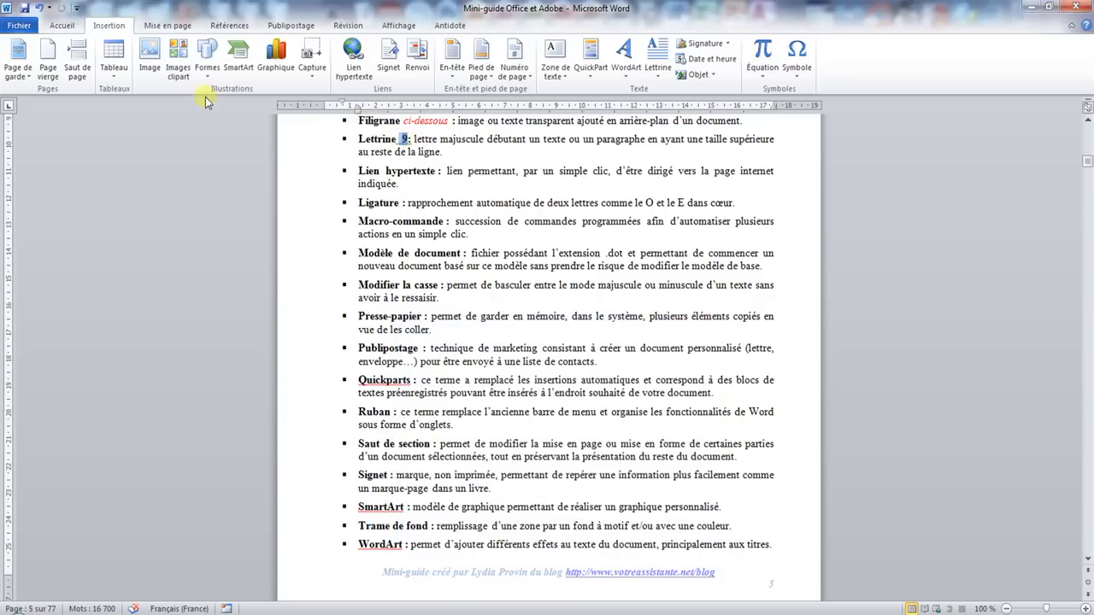
pyautogui.click(61, 25)
pyautogui.click(164, 70)
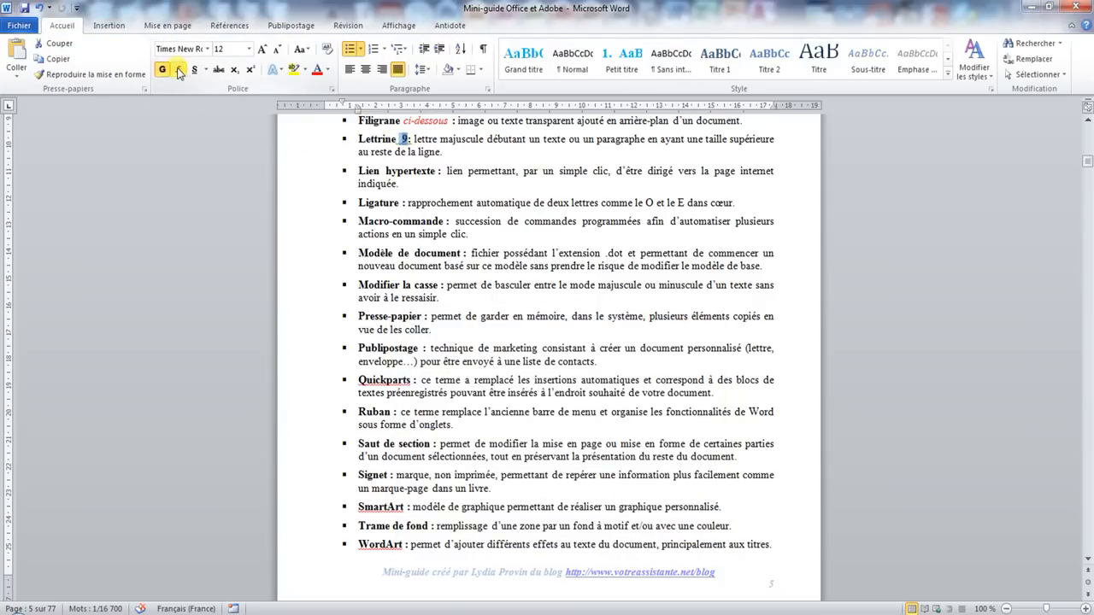
pyautogui.click(178, 70)
pyautogui.click(301, 72)
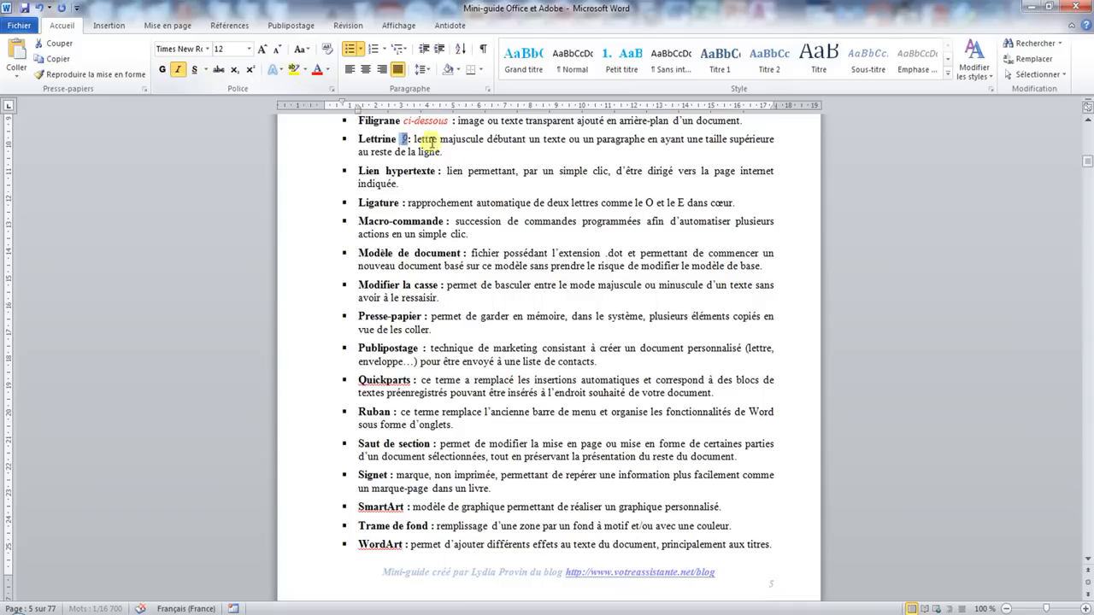
pyautogui.click(419, 145)
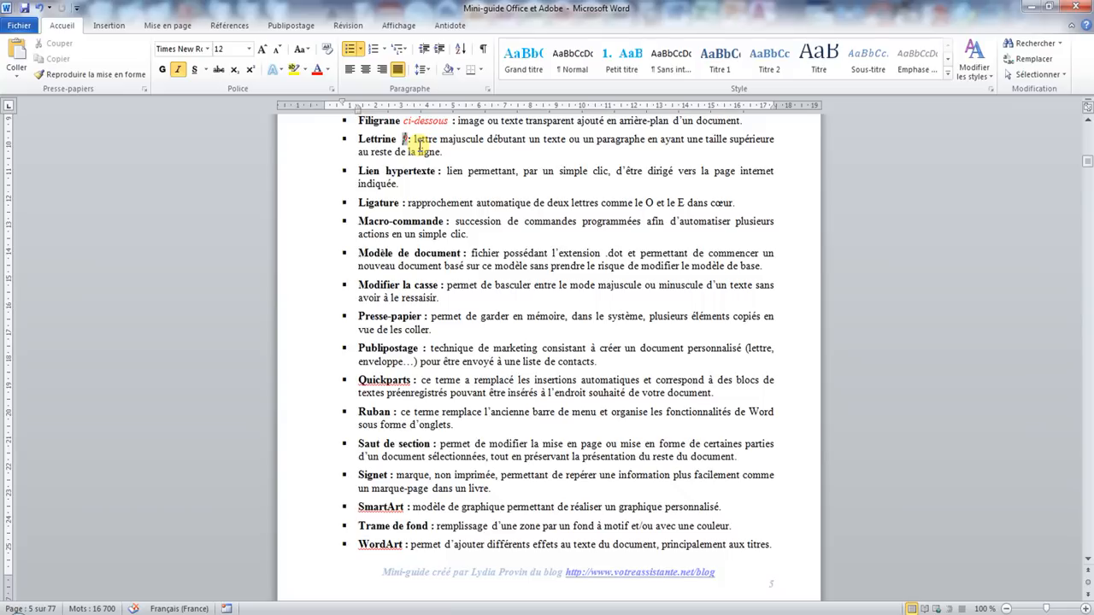
# Display the document's field codes to inspect both cross-references and switch back to the field results
pyautogui.hotkey('alt', 'F9')
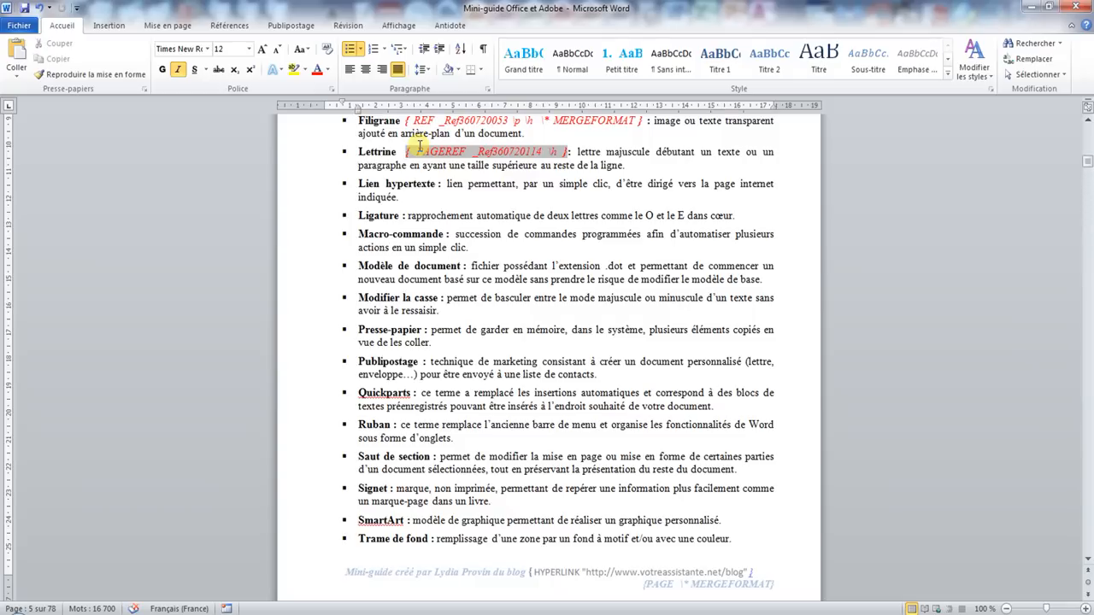
pyautogui.hotkey('alt', 'F9')
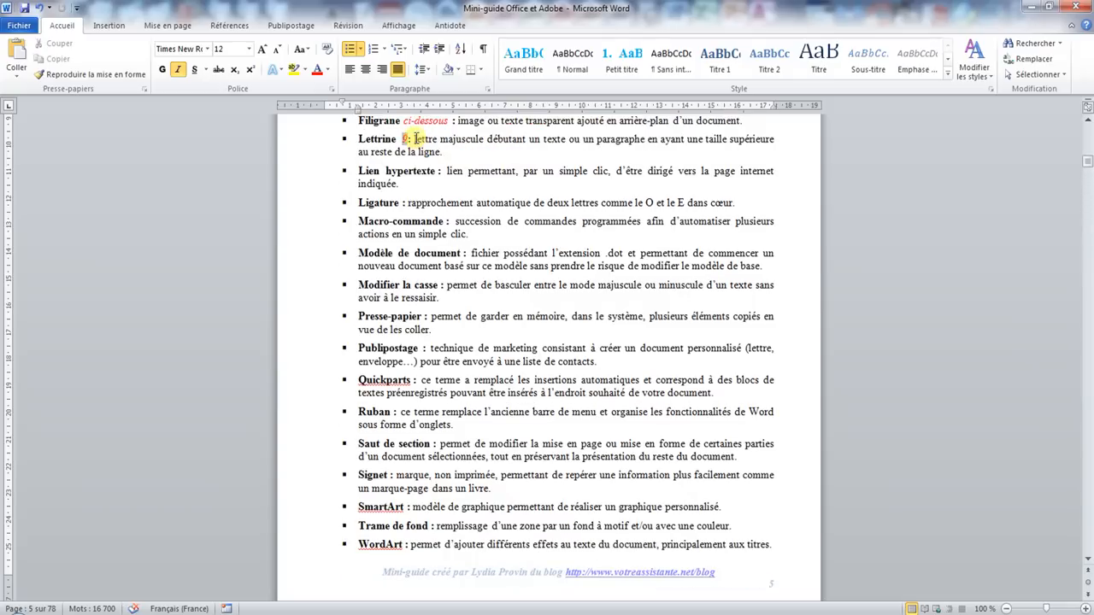
# Switch only the "ci-dessous" cross-reference after Filigrane to its field code
pyautogui.rightClick(412, 119)
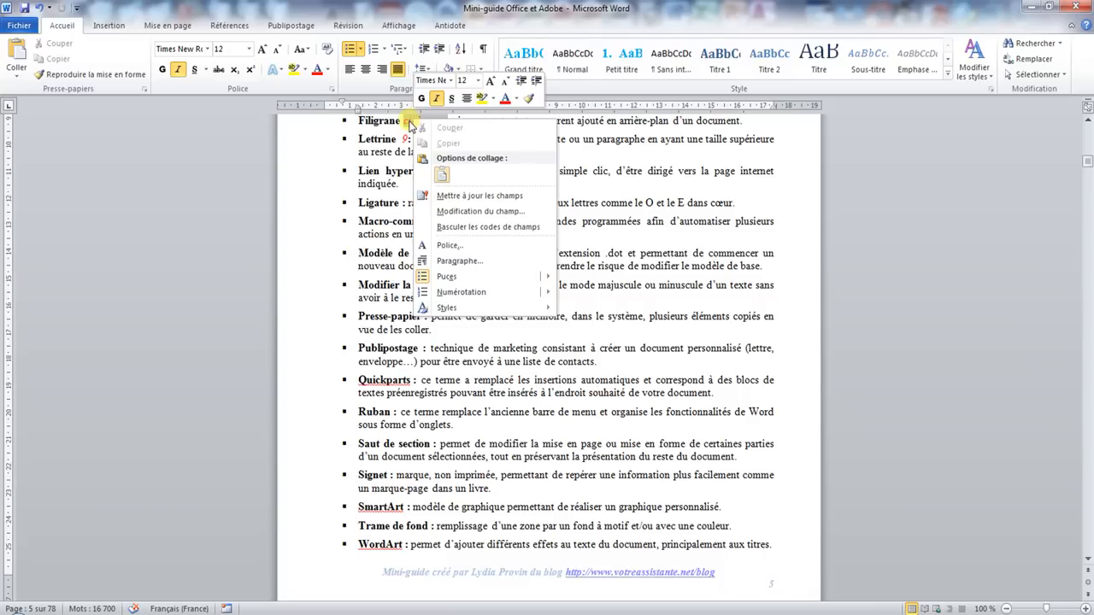
pyautogui.click(410, 120)
pyautogui.moveTo(408, 120); pyautogui.dragTo(451, 122)
pyautogui.click(410, 119)
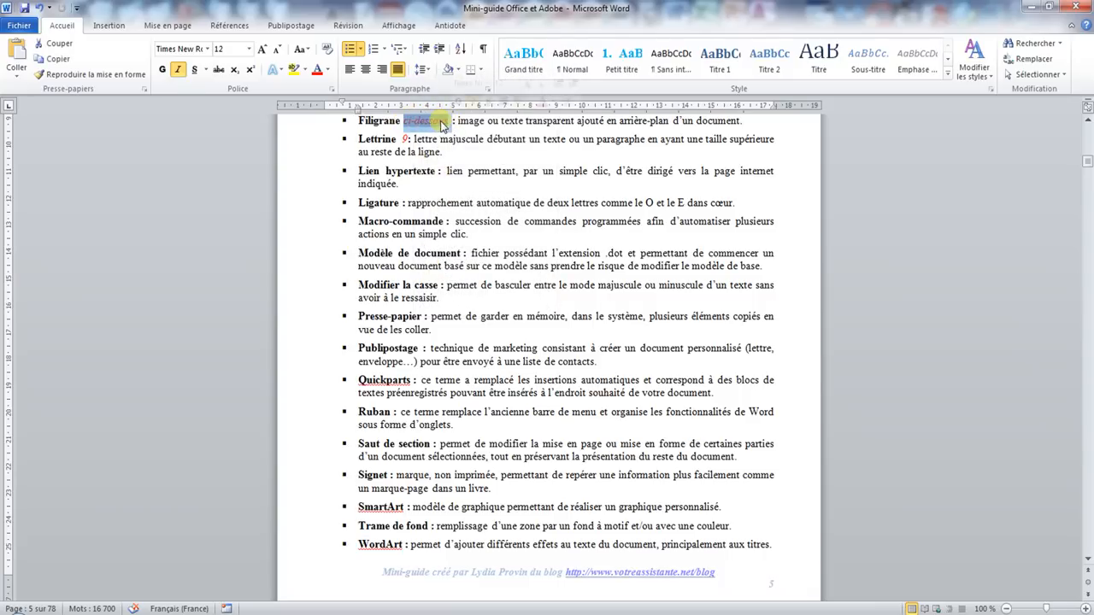
pyautogui.rightClick(437, 120)
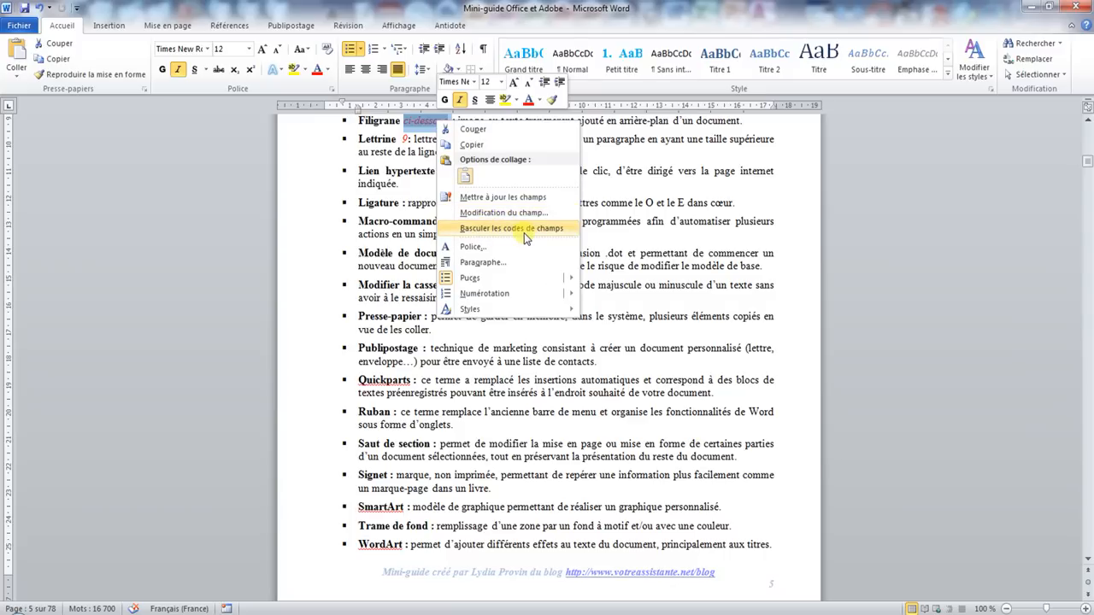
pyautogui.click(524, 232)
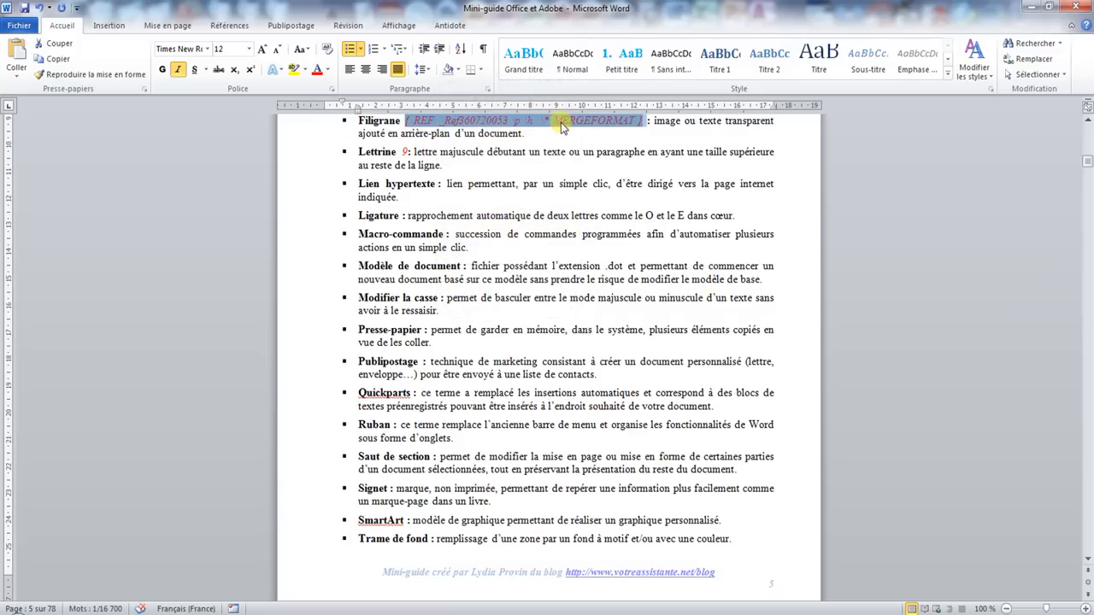
# Display all of the document's field codes and switch every field back to its result
pyautogui.click(488, 347)
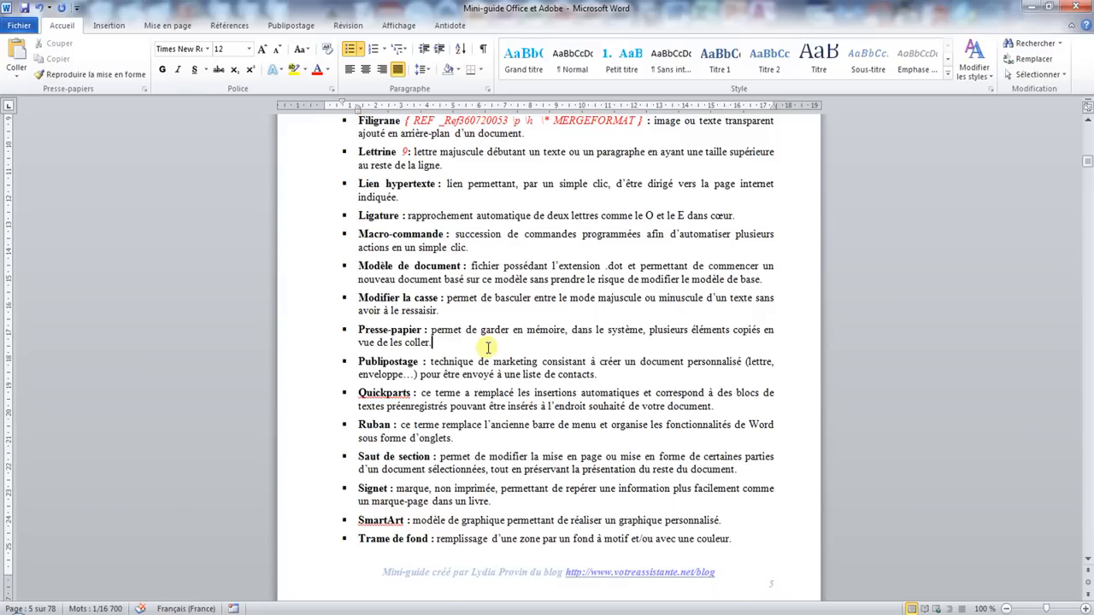
pyautogui.hotkey('alt', 'F9')
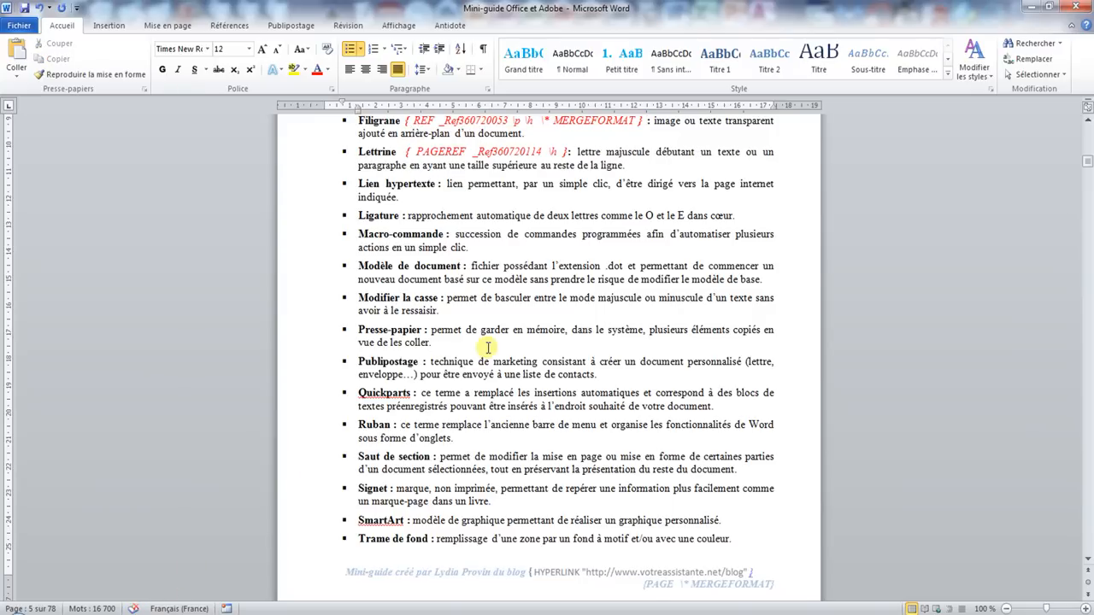
pyautogui.hotkey('alt', 'F9')
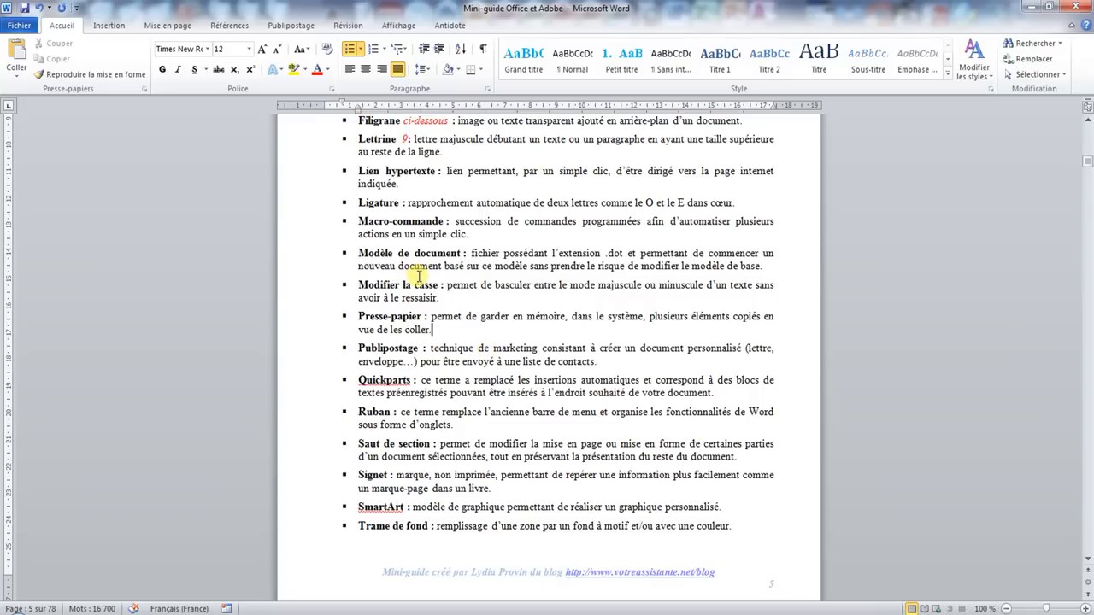
# Add a space after "Lien hypertexte" and insert a Numéro de page cross-reference there to the numbered item "2. Message d'erreurs"
pyautogui.doubleClick(405, 140)
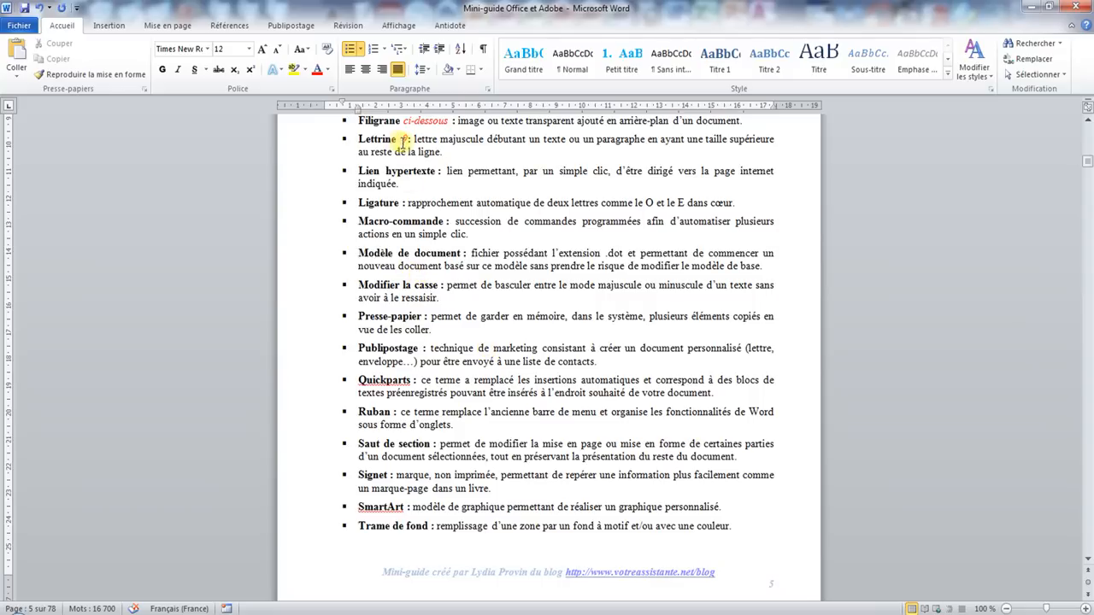
pyautogui.scroll(15, 439, 290)
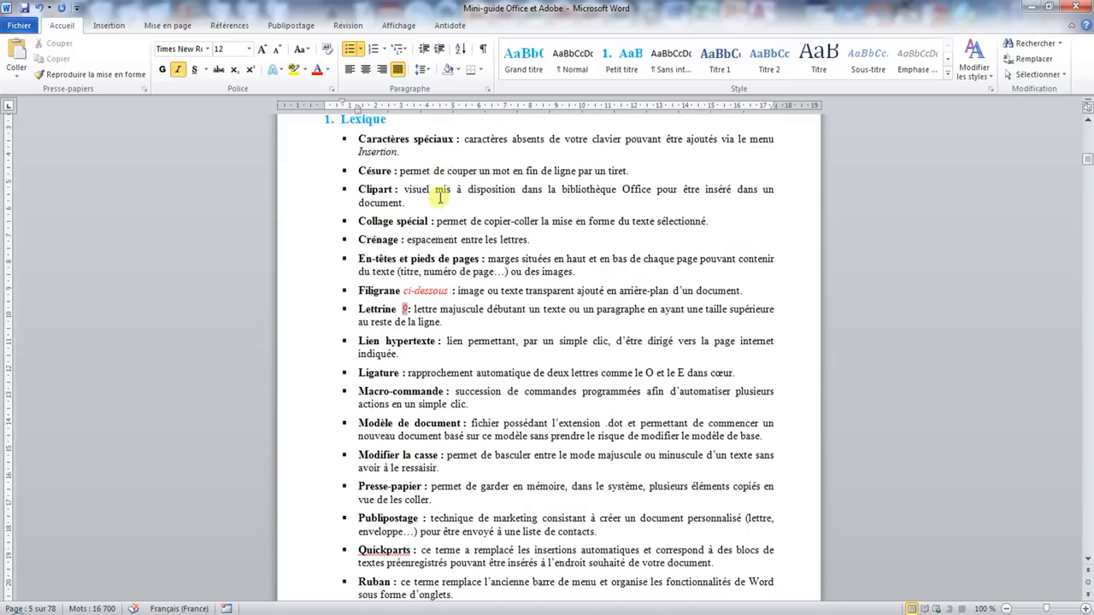
pyautogui.scroll(-10, 439, 290)
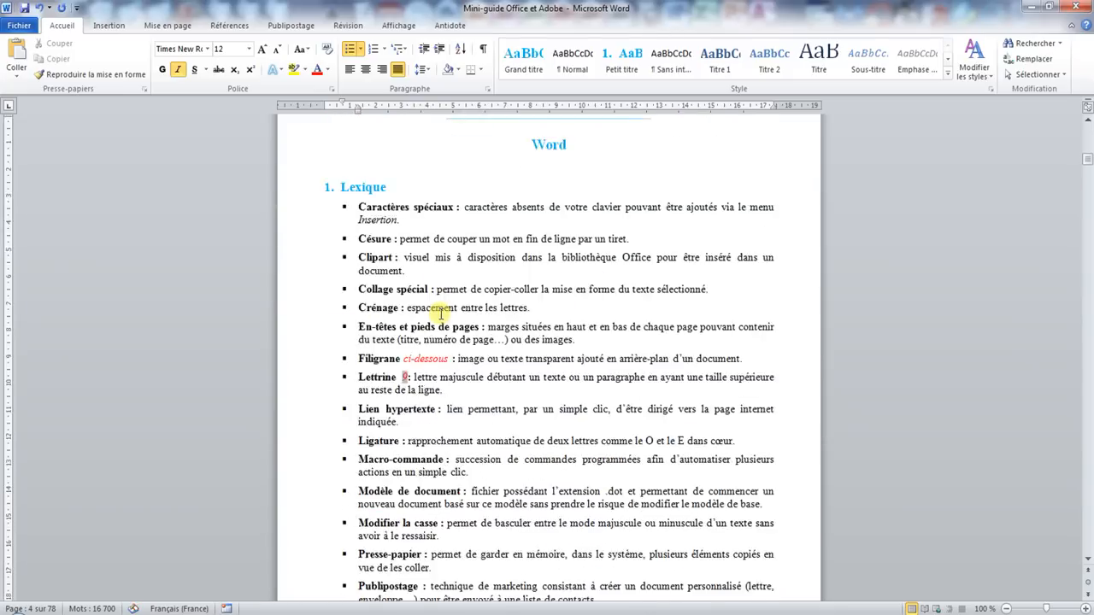
pyautogui.click(438, 342)
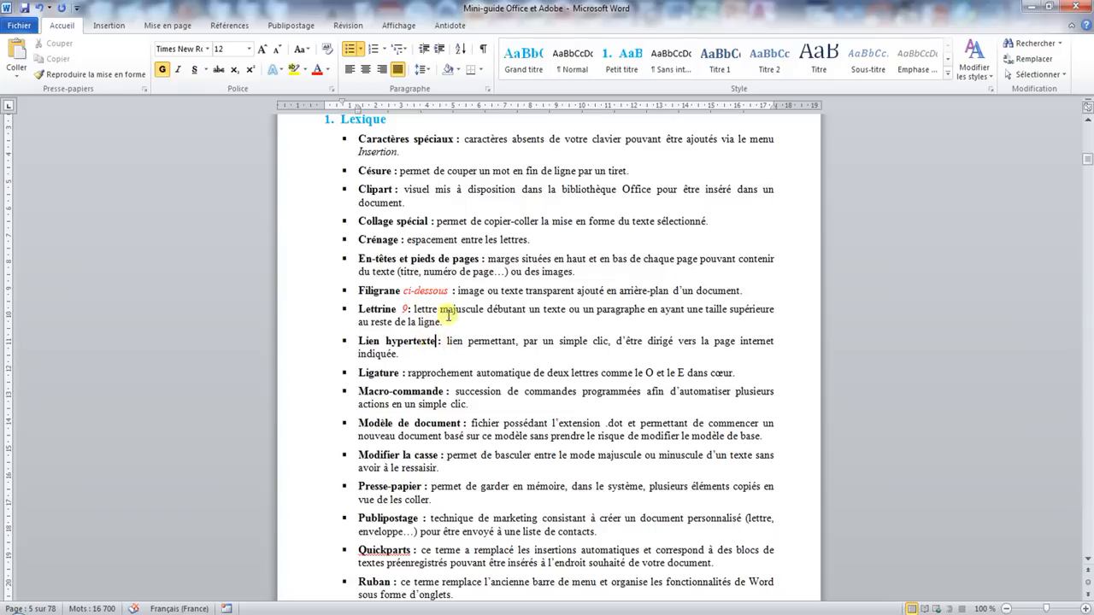
pyautogui.click(119, 31)
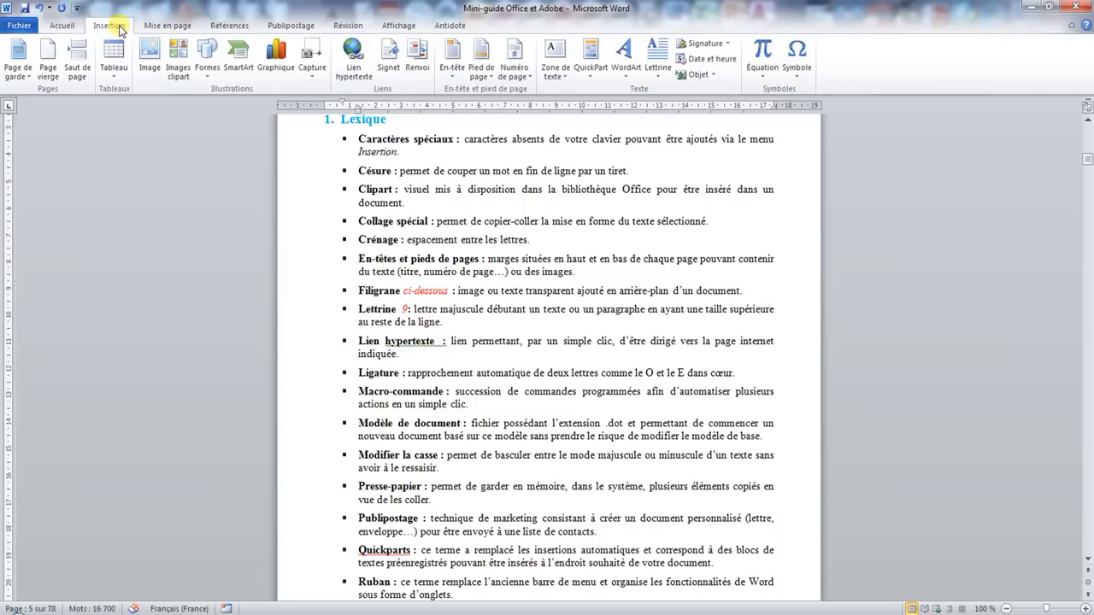
pyautogui.click(417, 60)
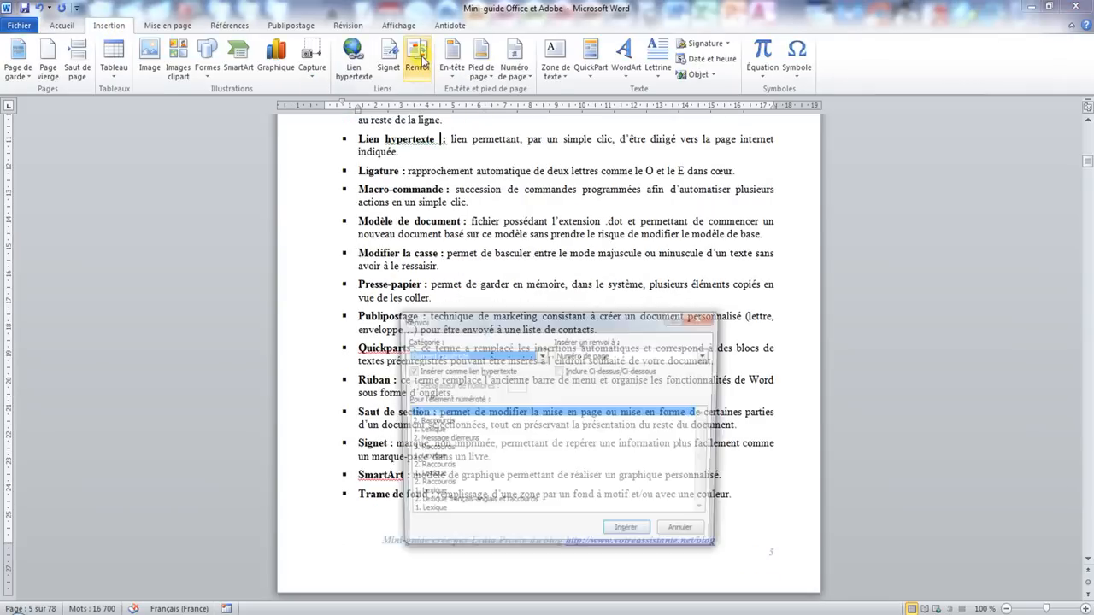
pyautogui.click(447, 440)
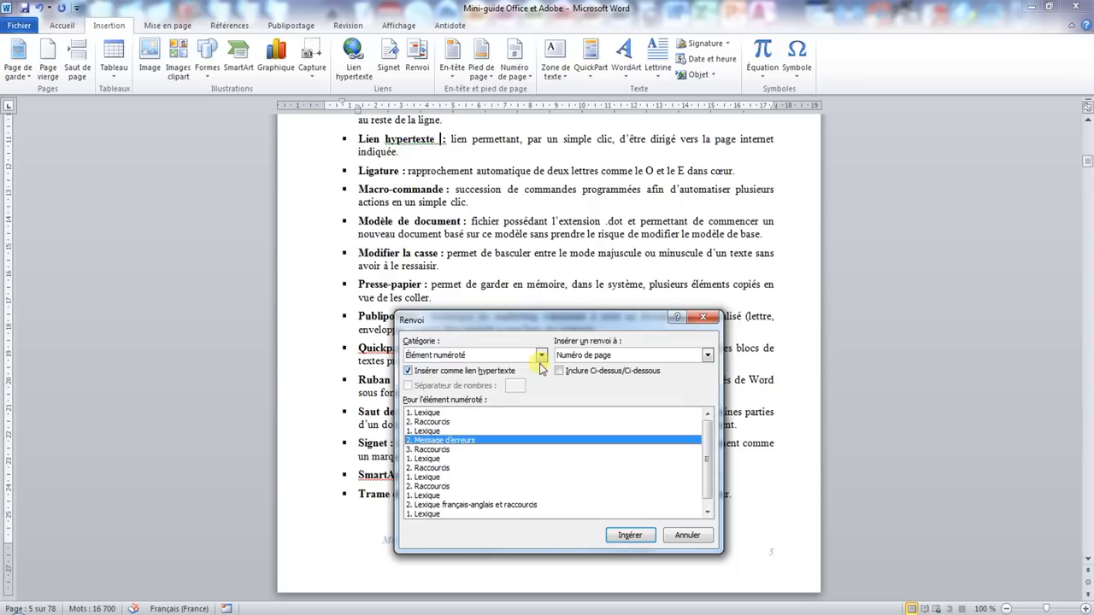
pyautogui.click(631, 536)
pyautogui.click(703, 317)
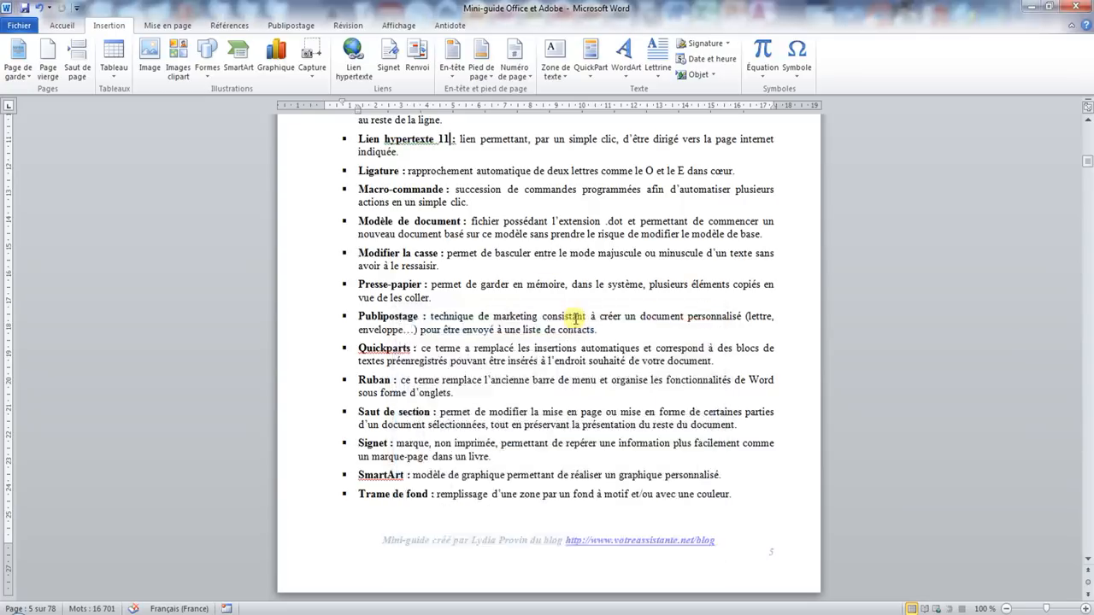
# Go to the "1. Lexique" heading of the Excel section
pyautogui.scroll(8, 575, 317)
pyautogui.scroll(-12, 574, 321)
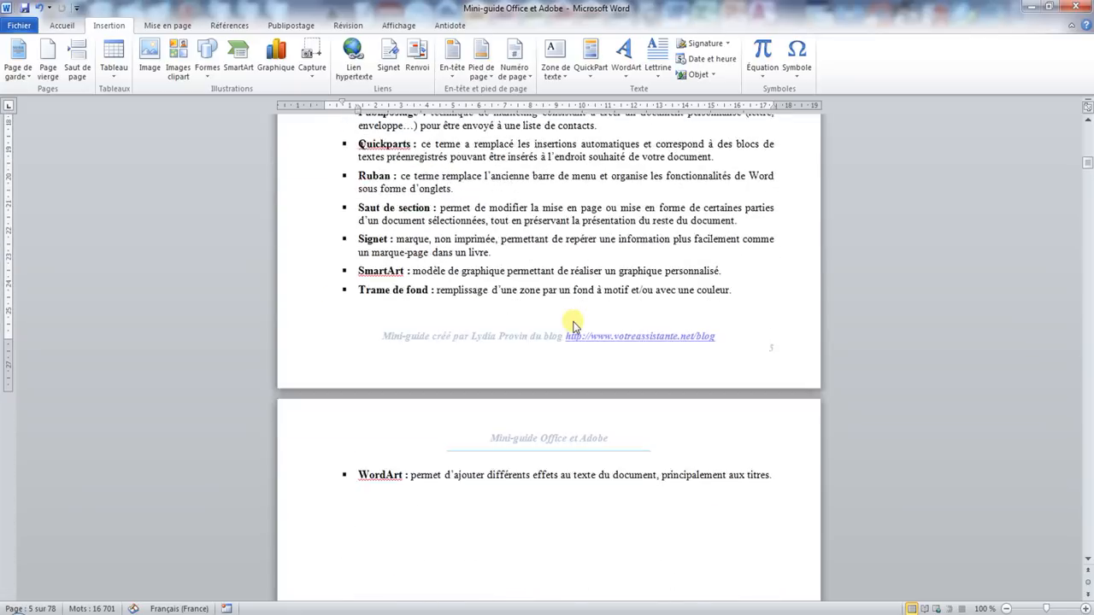
pyautogui.scroll(-20, 569, 324)
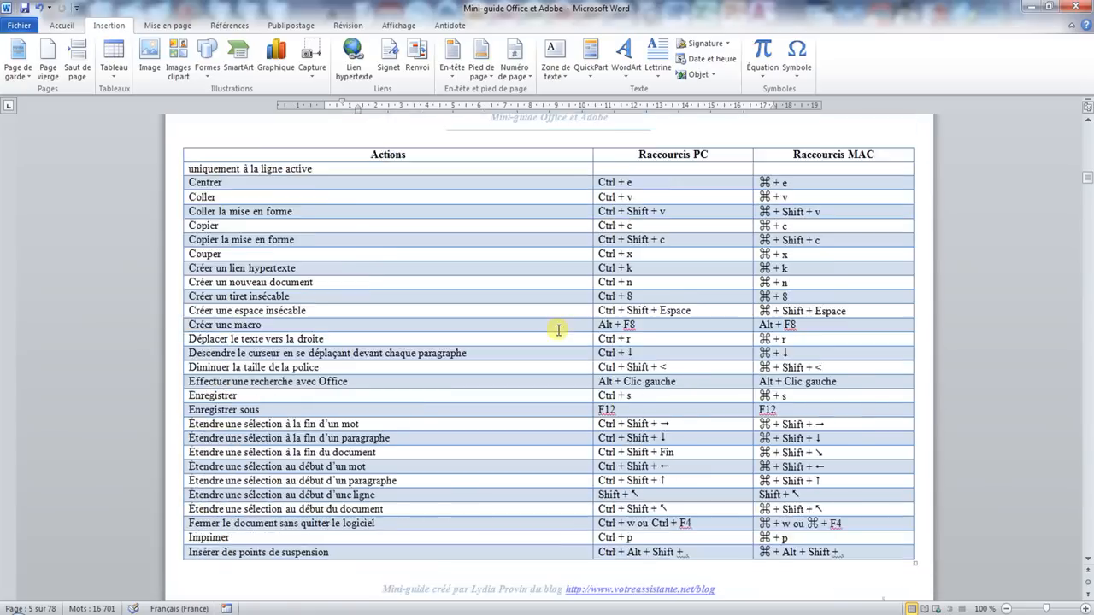
pyautogui.scroll(-20, 558, 330)
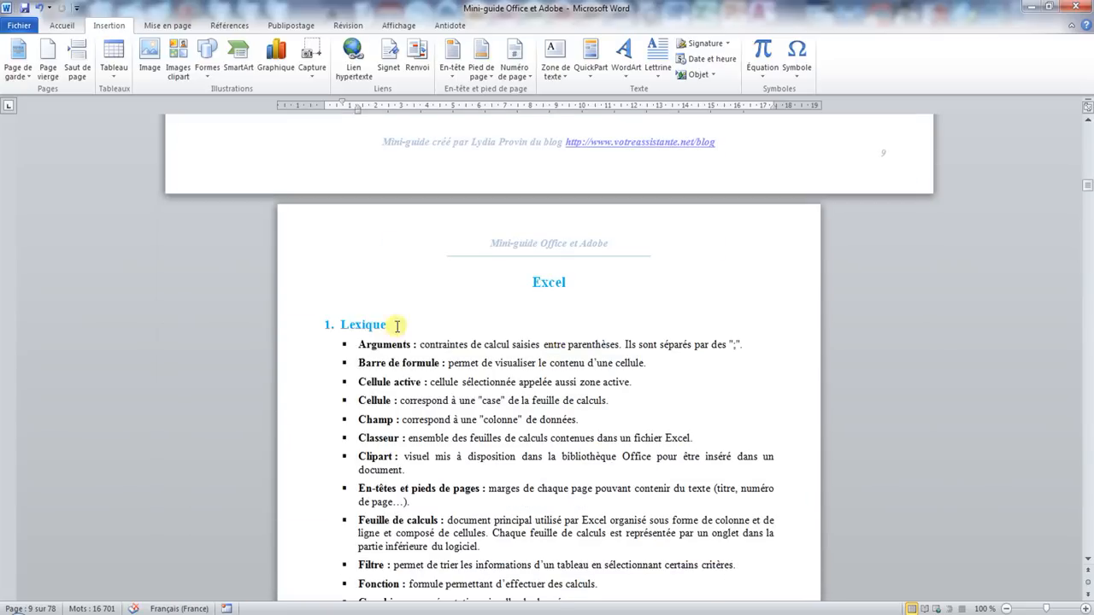